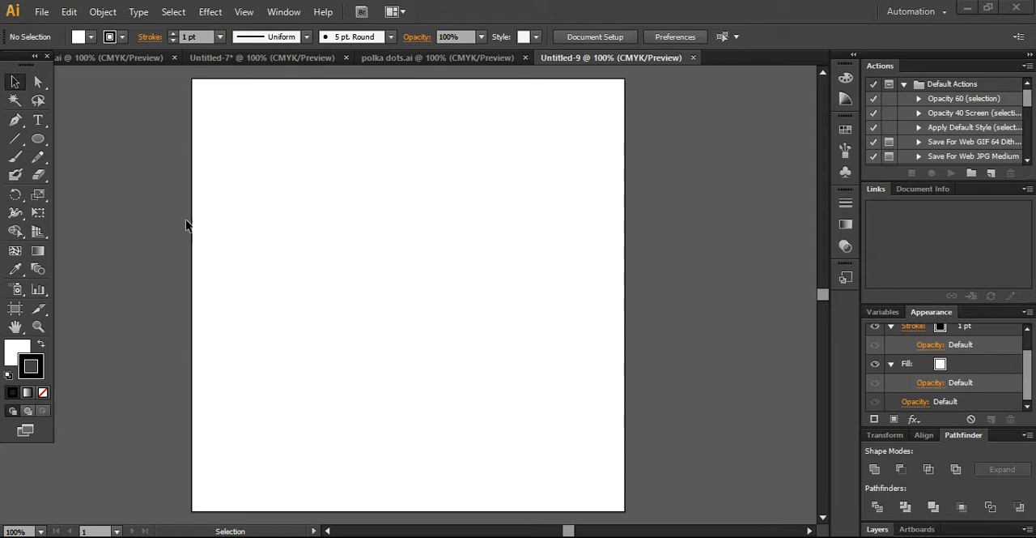
Step: Draw a small circle in the upper part of the artboard with the Ellipse tool
{"action": "left_click", "coordinate": [38, 139]}
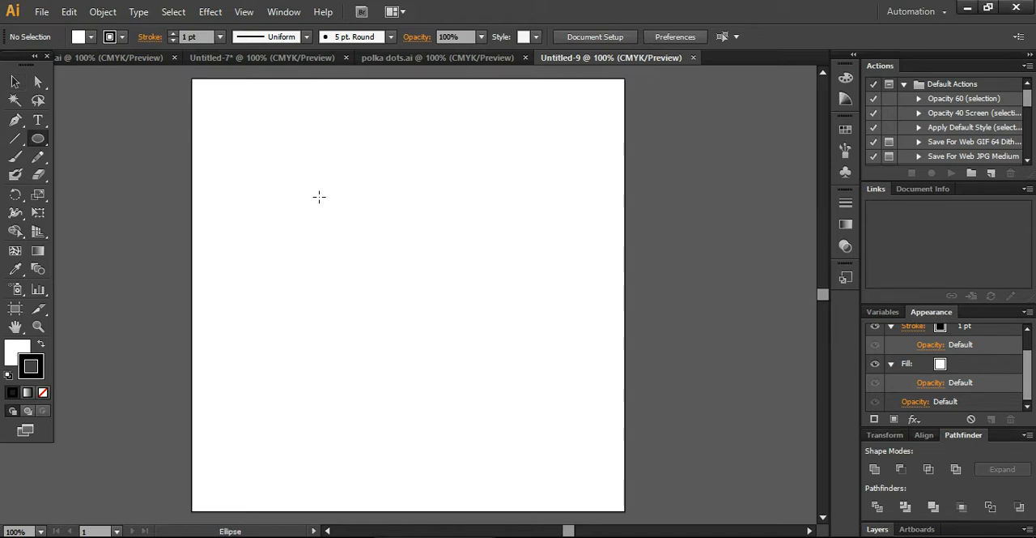
{"action": "left_click_drag", "start_coordinate": [319, 200], "coordinate": [351, 232]}
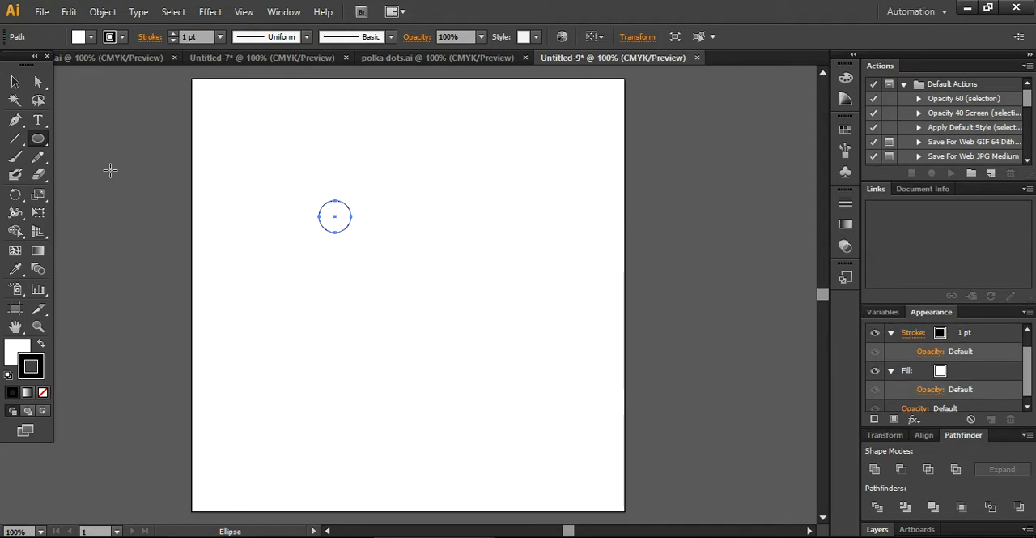
{"action": "left_click", "coordinate": [16, 82]}
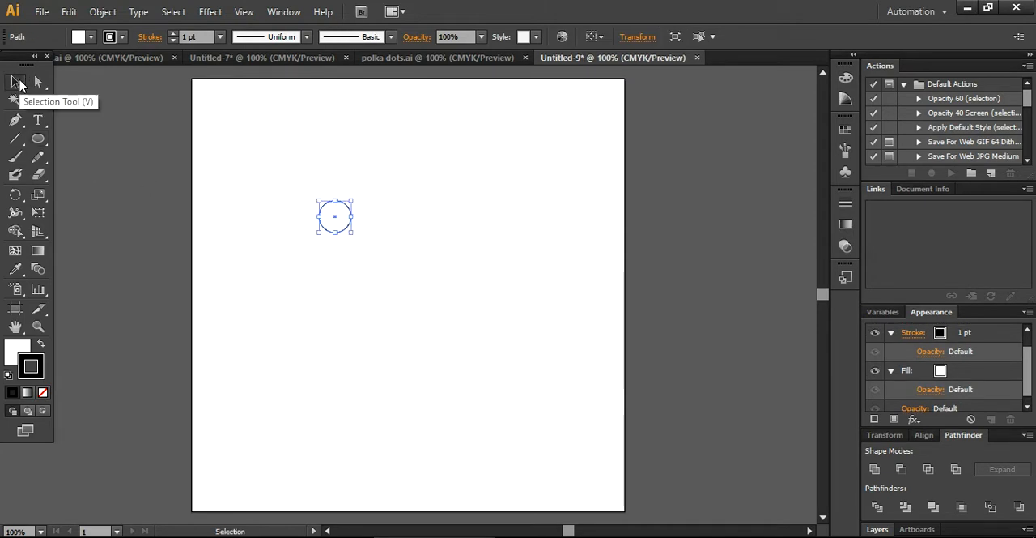
{"action": "left_click", "coordinate": [147, 183]}
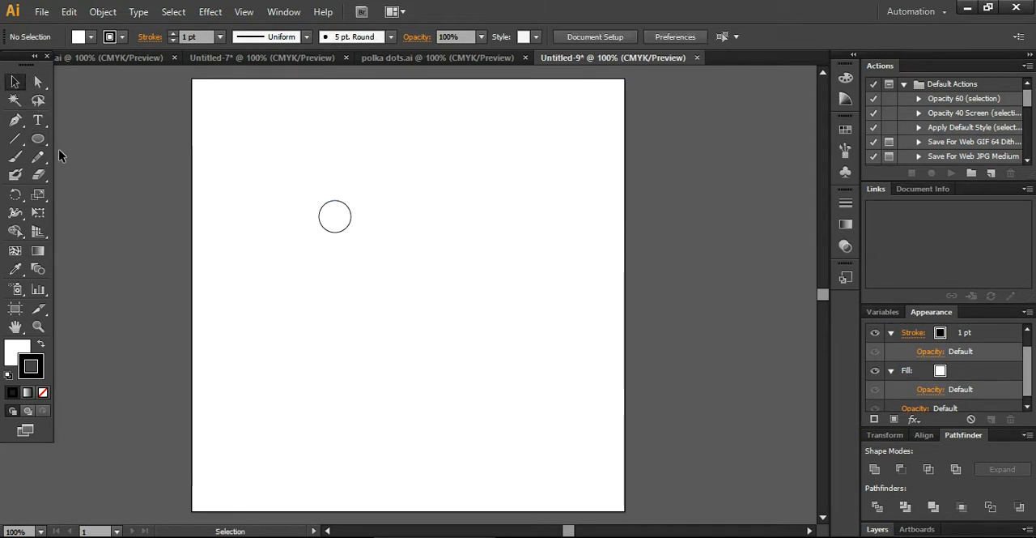
Step: Remove the circle's stroke and fill it with the tan swatch C=25 M=25 Y=40 K=0
{"action": "left_click", "coordinate": [350, 213]}
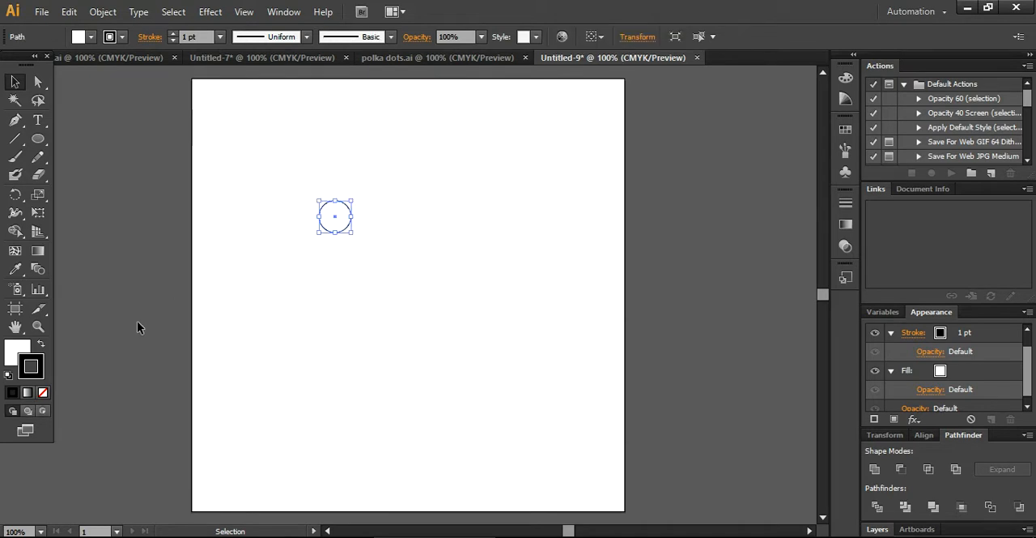
{"action": "left_click_drag", "start_coordinate": [34, 362], "coordinate": [27, 357]}
{"action": "left_click", "coordinate": [38, 369]}
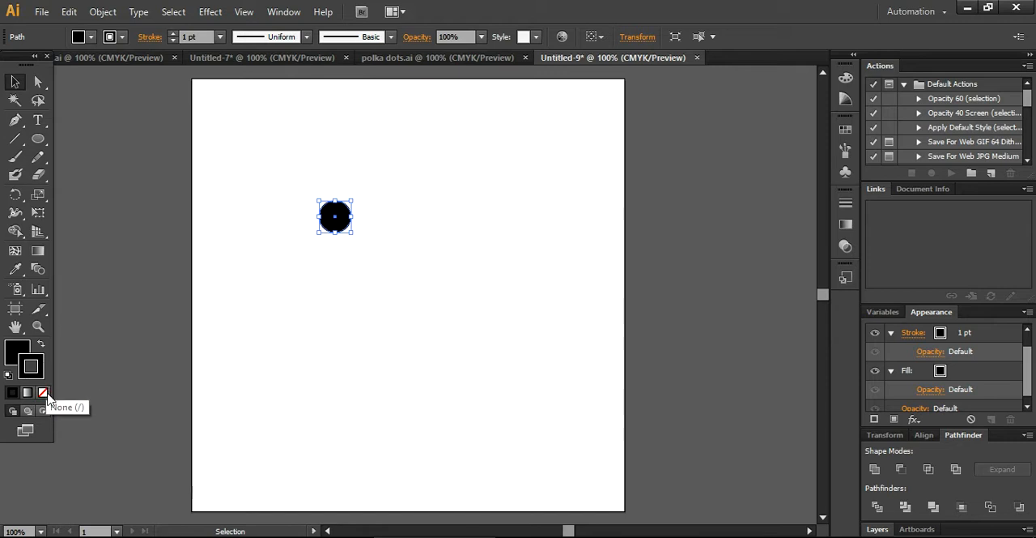
{"action": "left_click", "coordinate": [43, 392]}
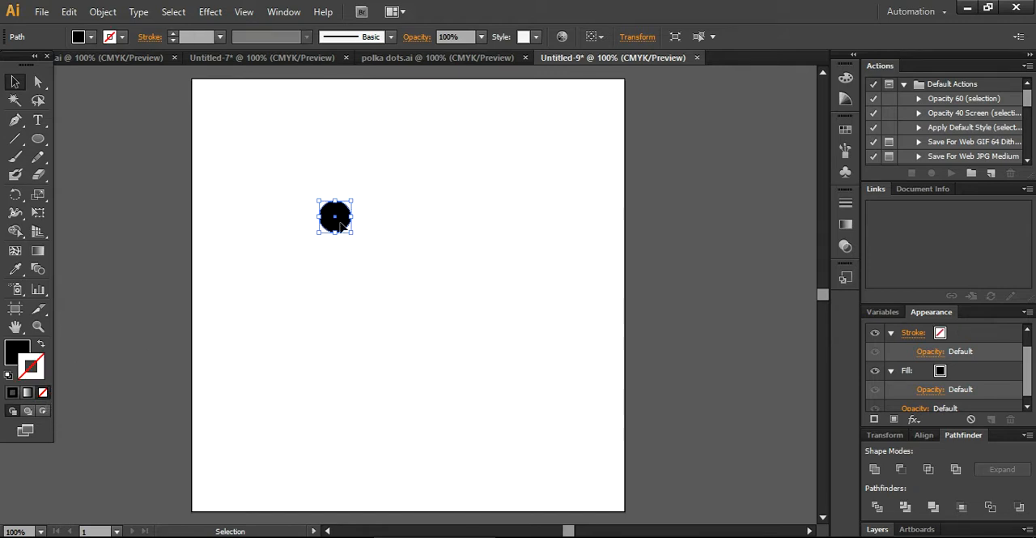
{"action": "left_click", "coordinate": [90, 37]}
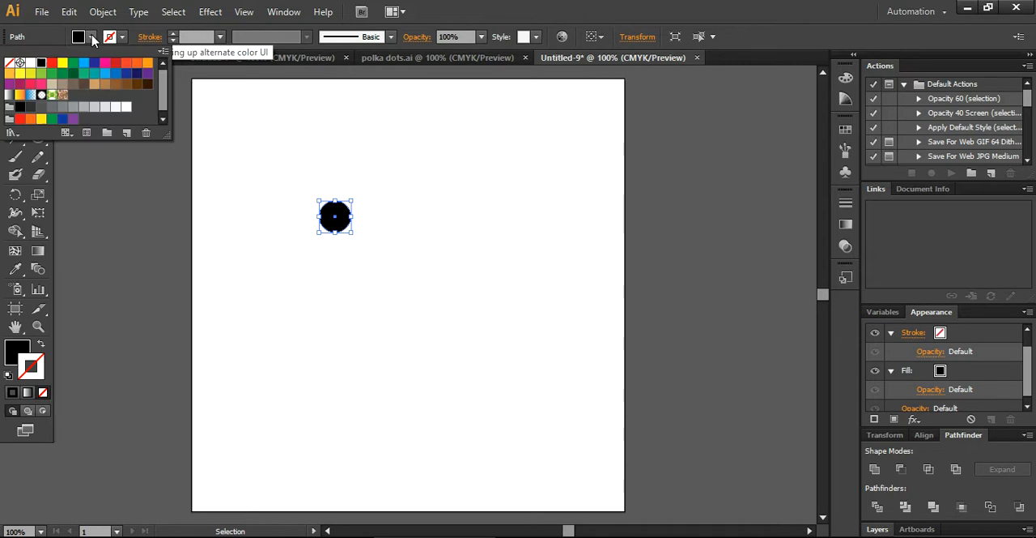
{"action": "left_click", "coordinate": [52, 95]}
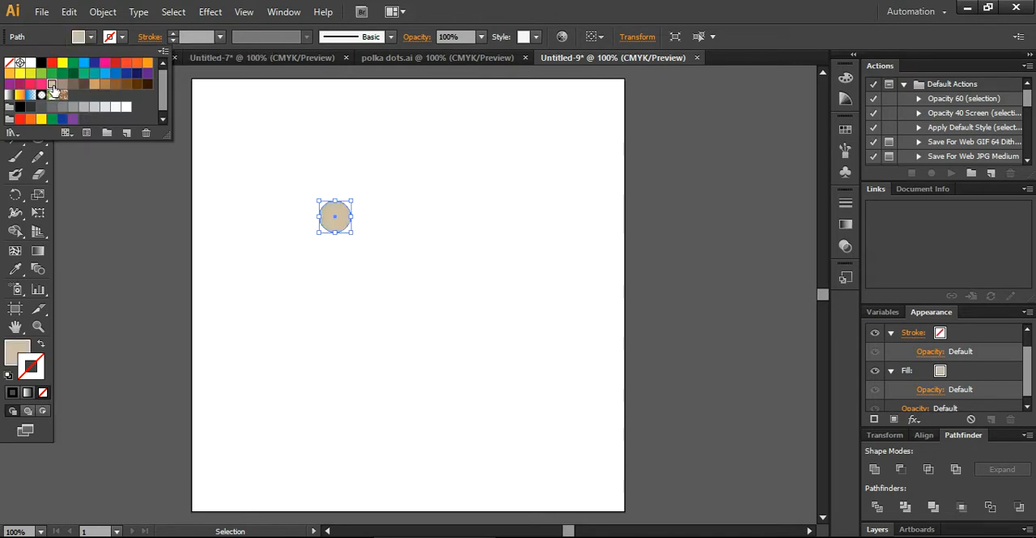
{"action": "left_click", "coordinate": [285, 283]}
Step: Duplicate the tan circle and place the copy just below and slightly right of the original
{"action": "left_click", "coordinate": [335, 217]}
{"action": "key", "text": "ctrl+c"}
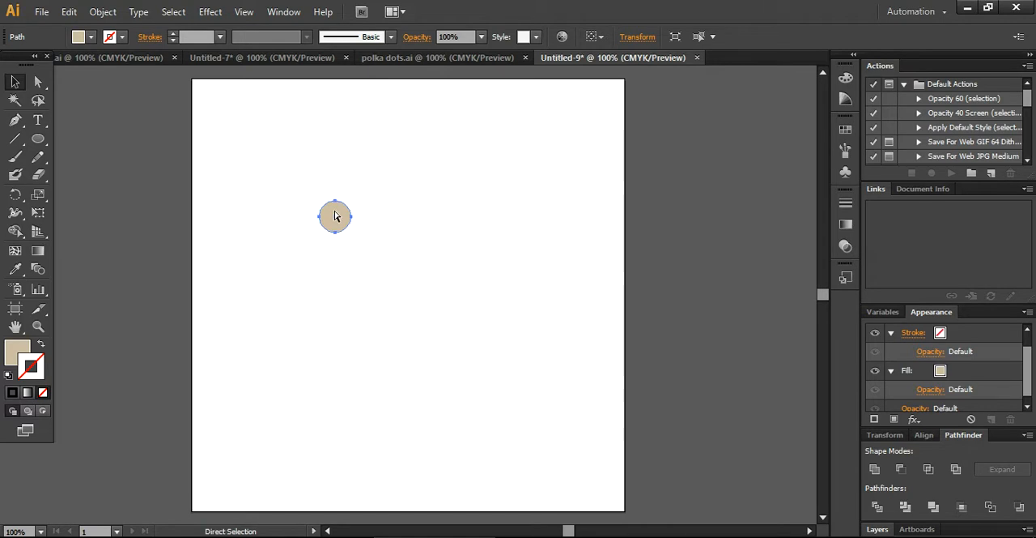
{"action": "left_click_drag", "start_coordinate": [334, 215], "coordinate": [345, 261]}
Step: Fill the lower circle with the pink swatch, edited to C=0 M=35 Y=20 with some black added for a dusty pink
{"action": "left_click", "coordinate": [91, 37]}
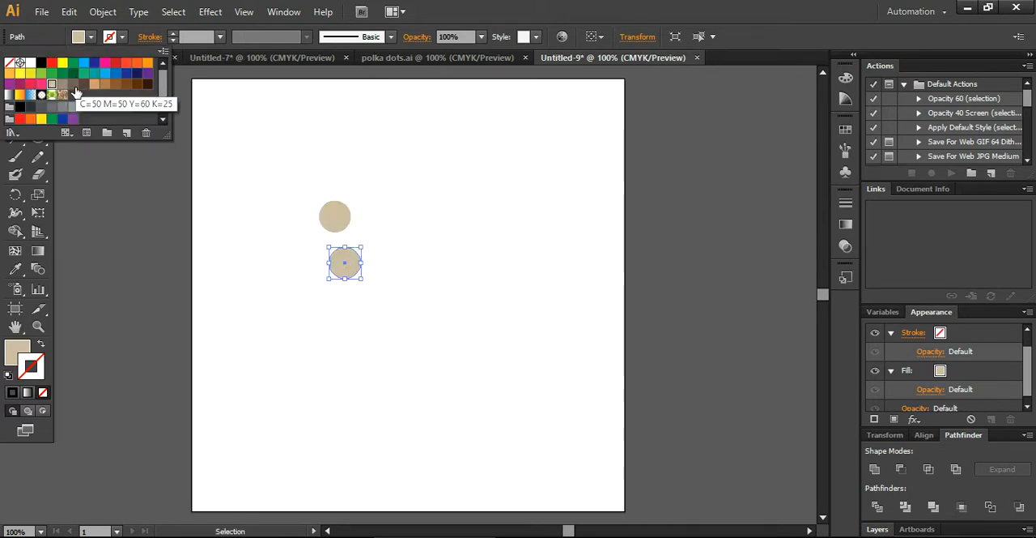
{"action": "double_click", "coordinate": [40, 84]}
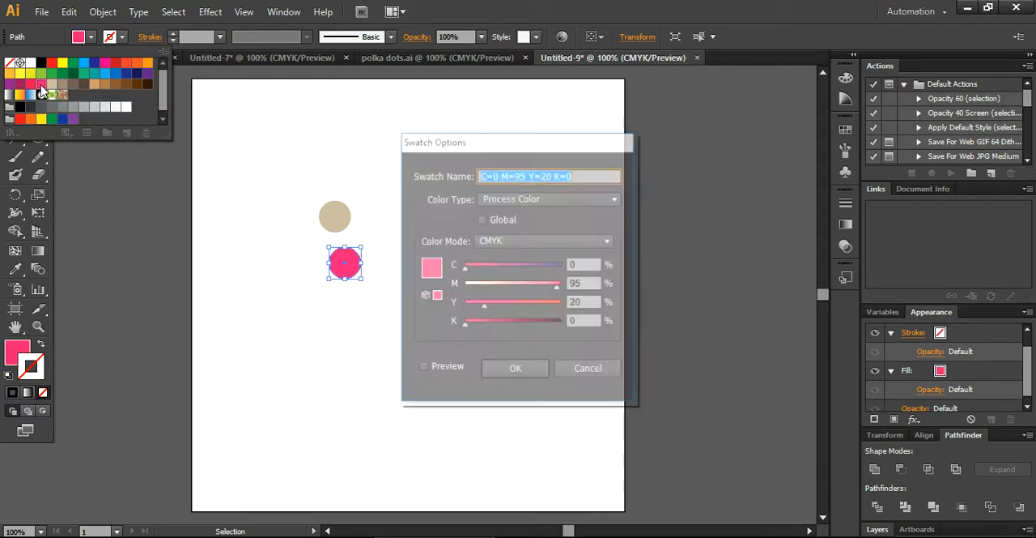
{"action": "left_click_drag", "start_coordinate": [558, 288], "coordinate": [502, 296]}
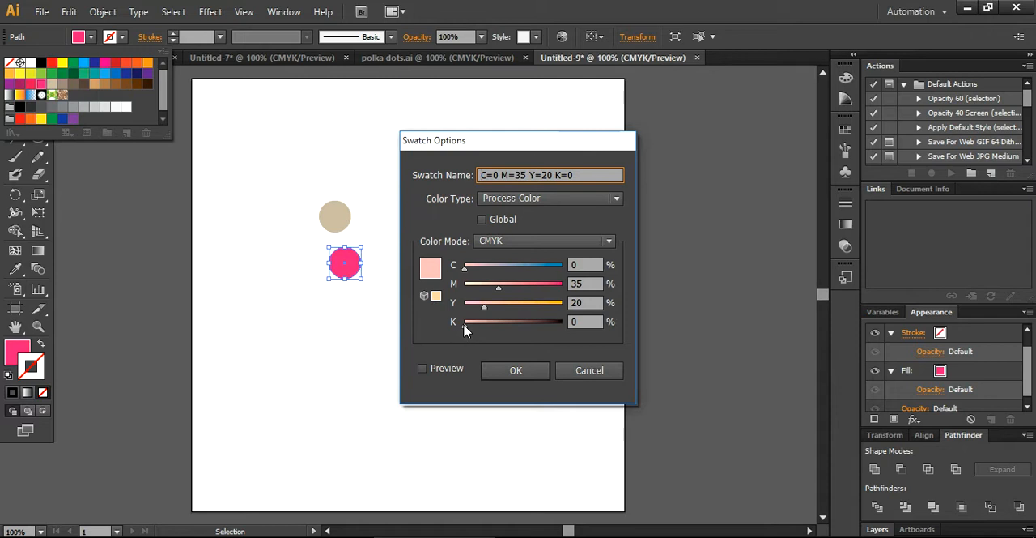
{"action": "left_click_drag", "start_coordinate": [466, 325], "coordinate": [491, 325]}
{"action": "left_click", "coordinate": [512, 372]}
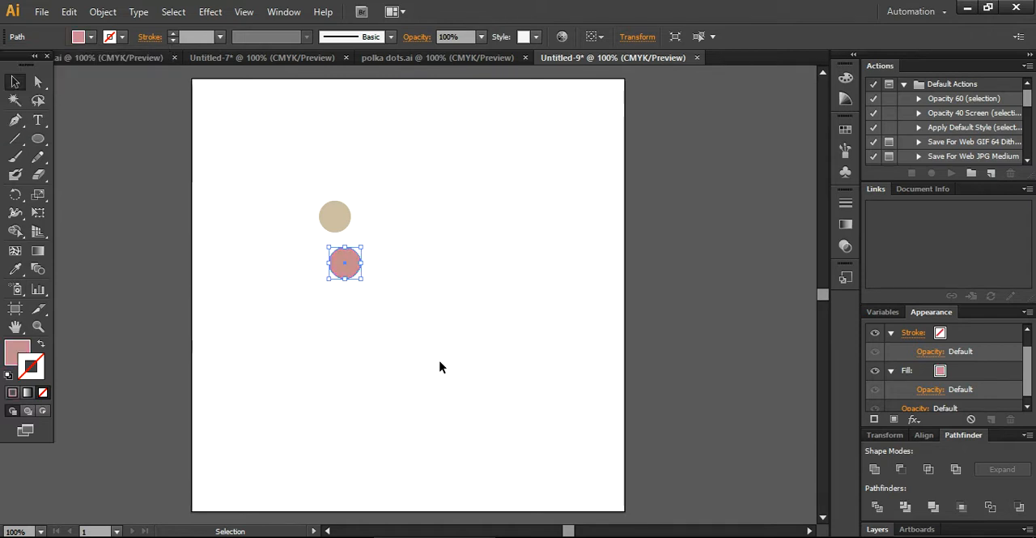
{"action": "left_click", "coordinate": [402, 324]}
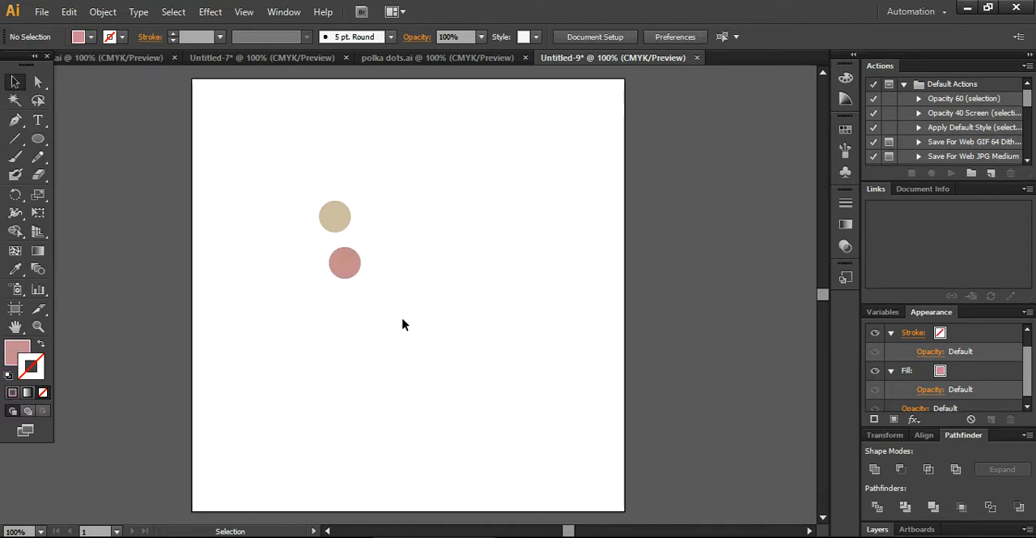
Step: Paste another copy of the tan circle and position it to the right of the first two circles
{"action": "left_click", "coordinate": [342, 263]}
{"action": "key", "text": "a"}
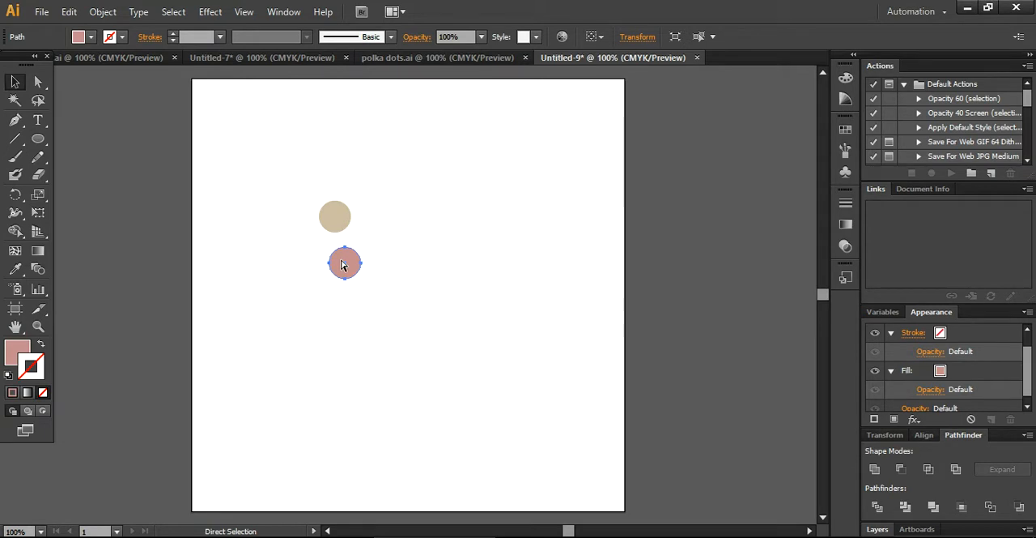
{"action": "key", "text": "ctrl+v"}
{"action": "left_click_drag", "start_coordinate": [417, 294], "coordinate": [394, 236]}
Step: Fill the third circle with the green swatch, edited to C=35 M=0 Y=75 K=40
{"action": "left_click", "coordinate": [89, 37]}
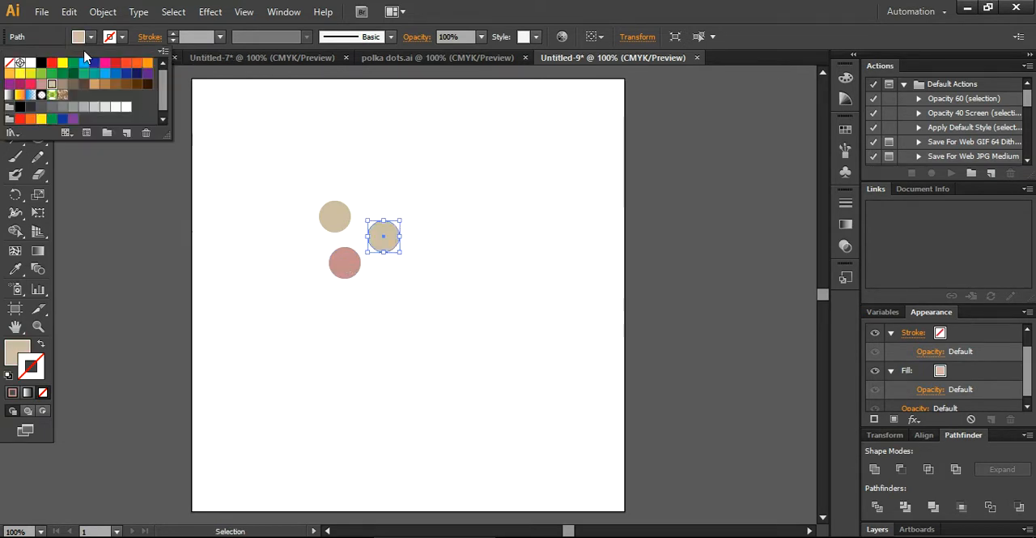
{"action": "double_click", "coordinate": [83, 73]}
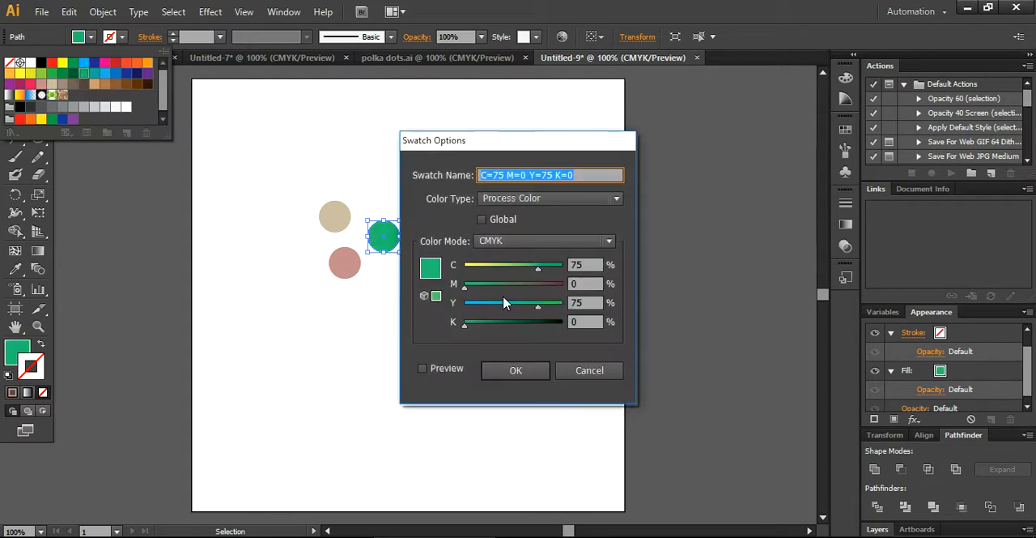
{"action": "left_click_drag", "start_coordinate": [464, 324], "coordinate": [503, 328]}
{"action": "left_click_drag", "start_coordinate": [536, 275], "coordinate": [498, 274]}
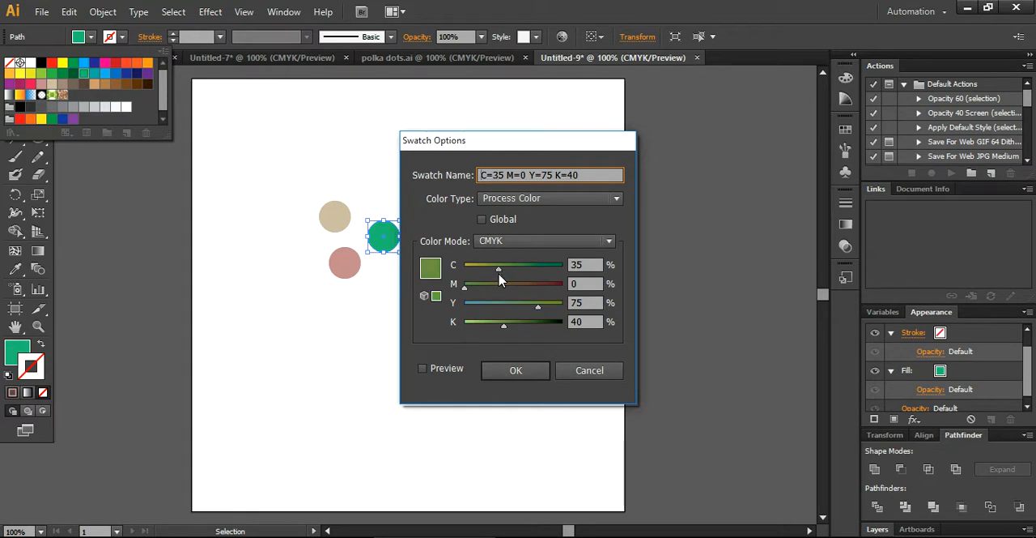
{"action": "left_click", "coordinate": [523, 372]}
{"action": "left_click", "coordinate": [409, 266]}
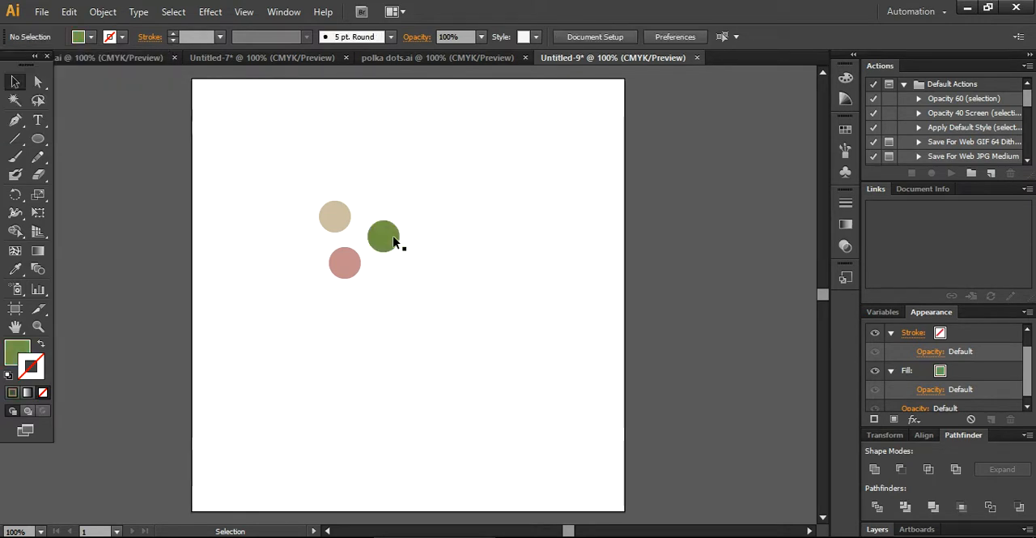
Step: Nudge the green circle slightly up and left, and place a copy of it below, beside the pink circle
{"action": "left_click_drag", "start_coordinate": [384, 234], "coordinate": [381, 229]}
{"action": "left_click", "coordinate": [408, 279]}
{"action": "left_click", "coordinate": [392, 234]}
{"action": "key", "text": "ctrl+c"}
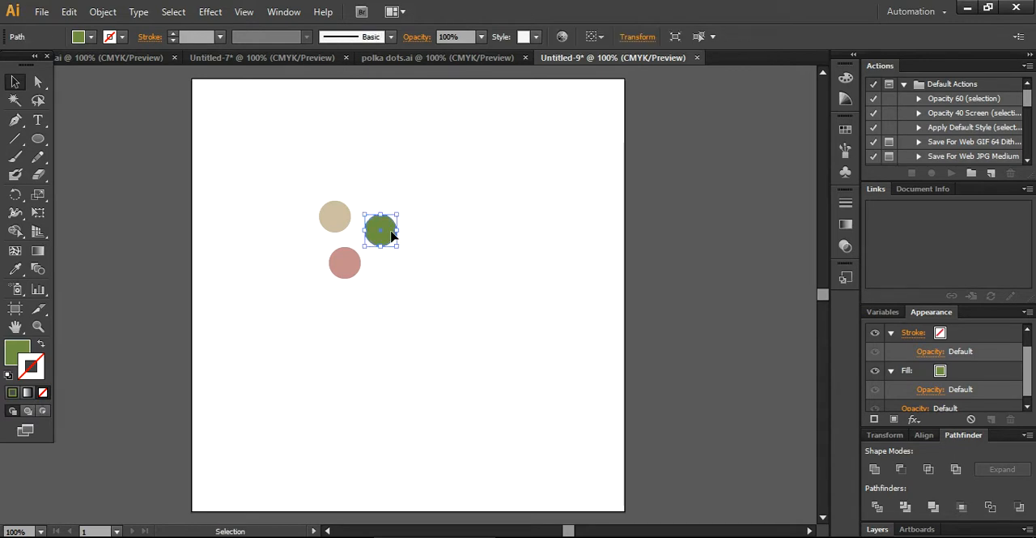
{"action": "left_click_drag", "start_coordinate": [391, 237], "coordinate": [403, 284]}
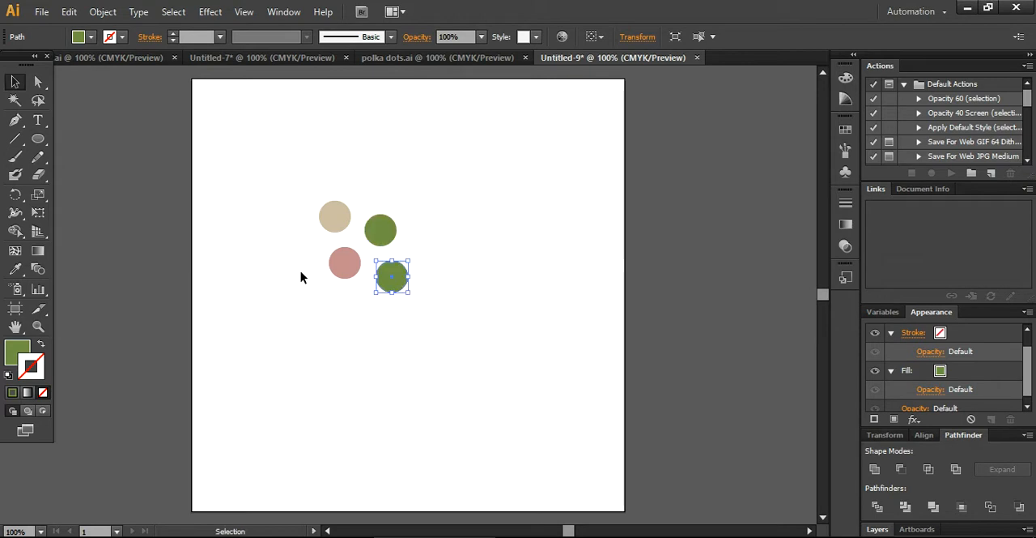
Step: Fill the lower green circle with the yellow-orange swatch
{"action": "left_click", "coordinate": [91, 37]}
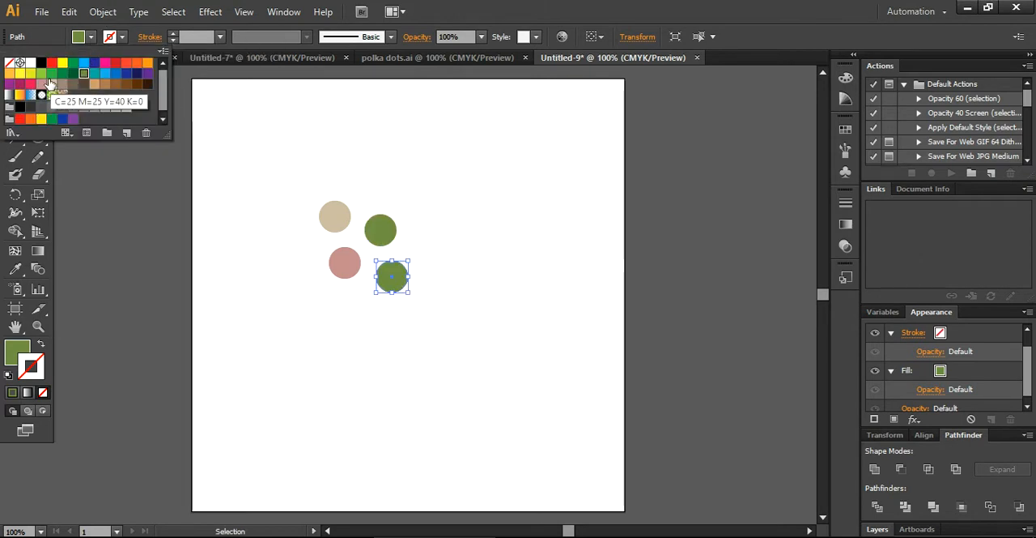
{"action": "left_click", "coordinate": [8, 76]}
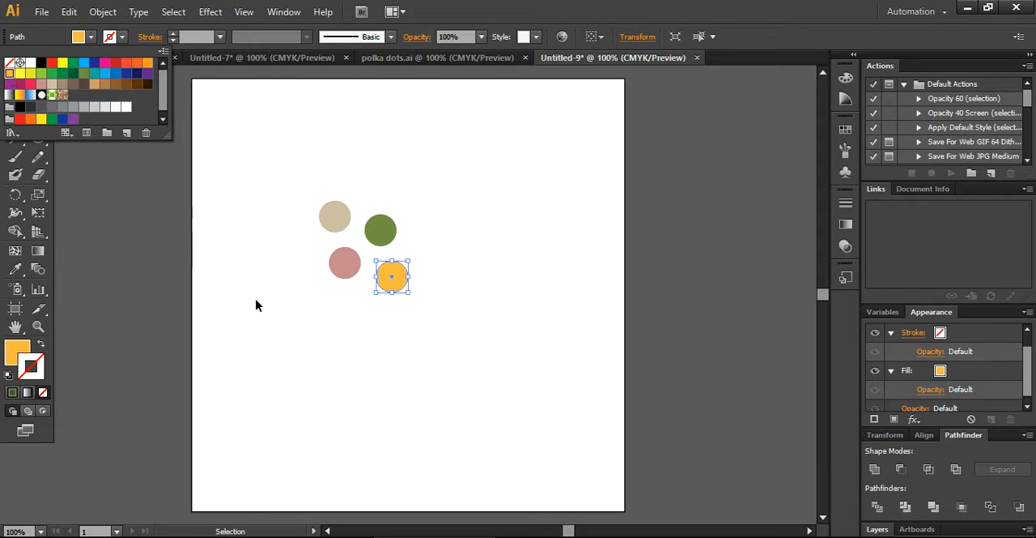
{"action": "left_click", "coordinate": [398, 349]}
Step: Nudge the orange circle slightly left and the tan circle slightly down and right to even the spacing between the four dots
{"action": "left_click_drag", "start_coordinate": [393, 278], "coordinate": [387, 275]}
{"action": "left_click", "coordinate": [413, 359]}
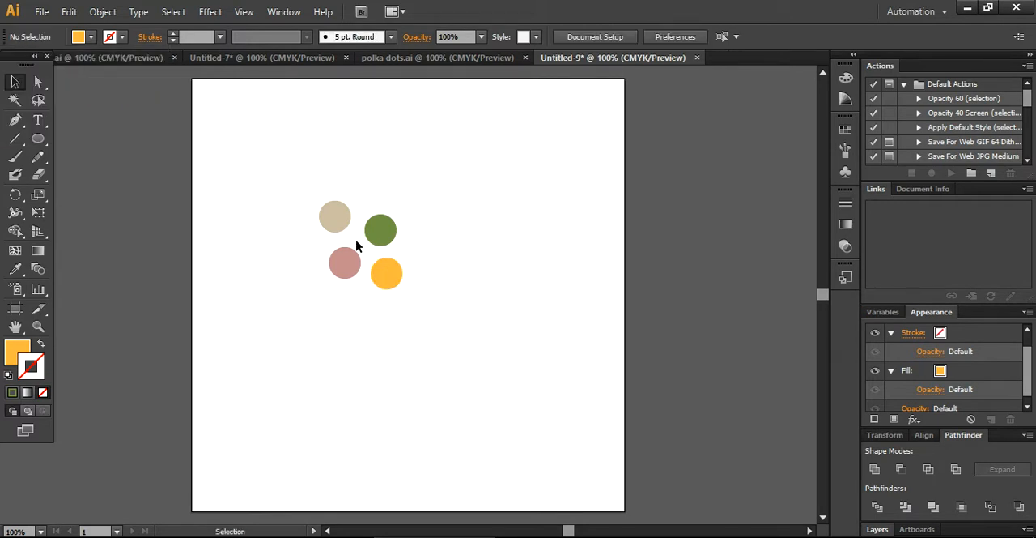
{"action": "left_click_drag", "start_coordinate": [341, 225], "coordinate": [349, 230]}
{"action": "left_click", "coordinate": [310, 281]}
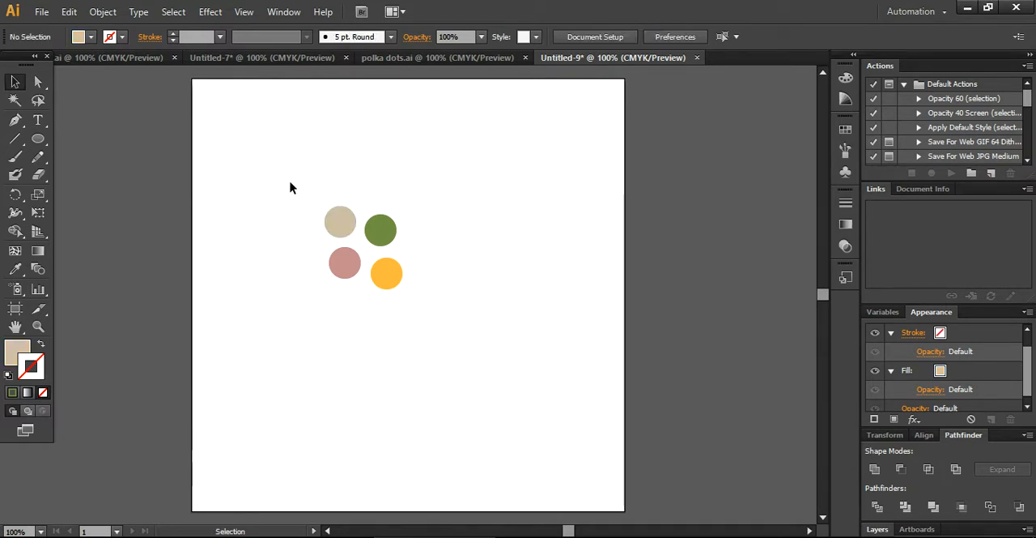
{"action": "left_click_drag", "start_coordinate": [335, 221], "coordinate": [330, 220]}
{"action": "left_click", "coordinate": [306, 234]}
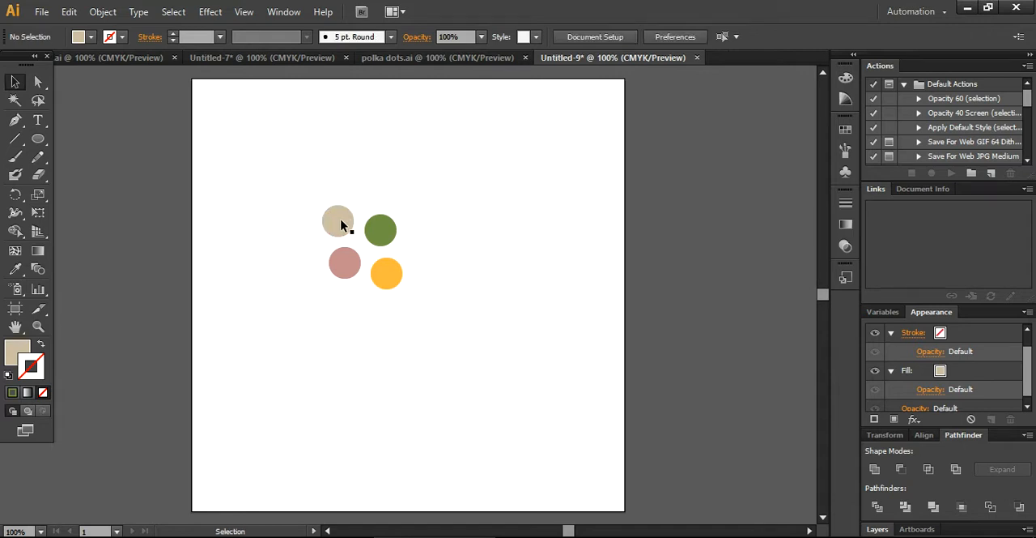
Step: Make a pattern swatch from all four circles and accept the notice about pattern editing mode
{"action": "left_click_drag", "start_coordinate": [301, 188], "coordinate": [421, 354]}
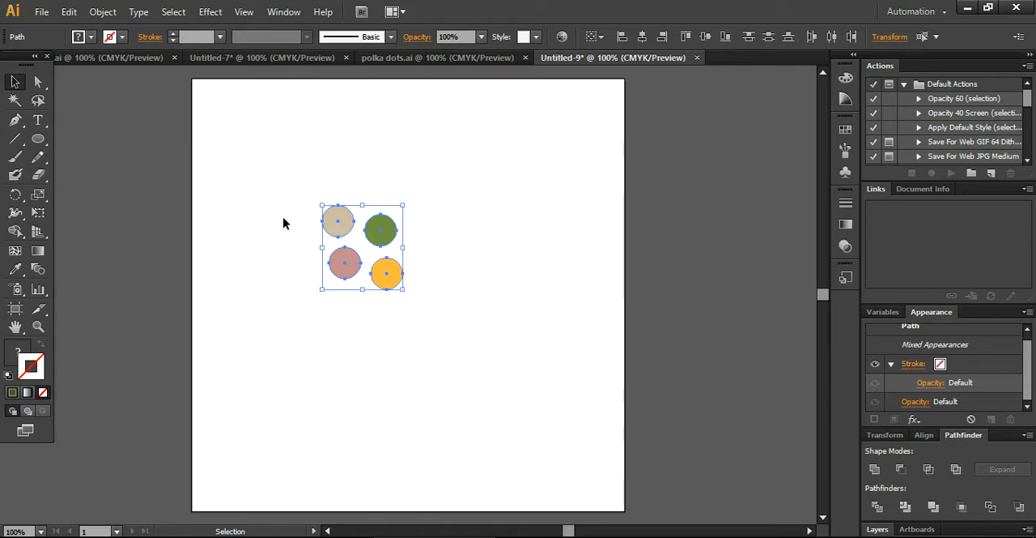
{"action": "left_click", "coordinate": [98, 12]}
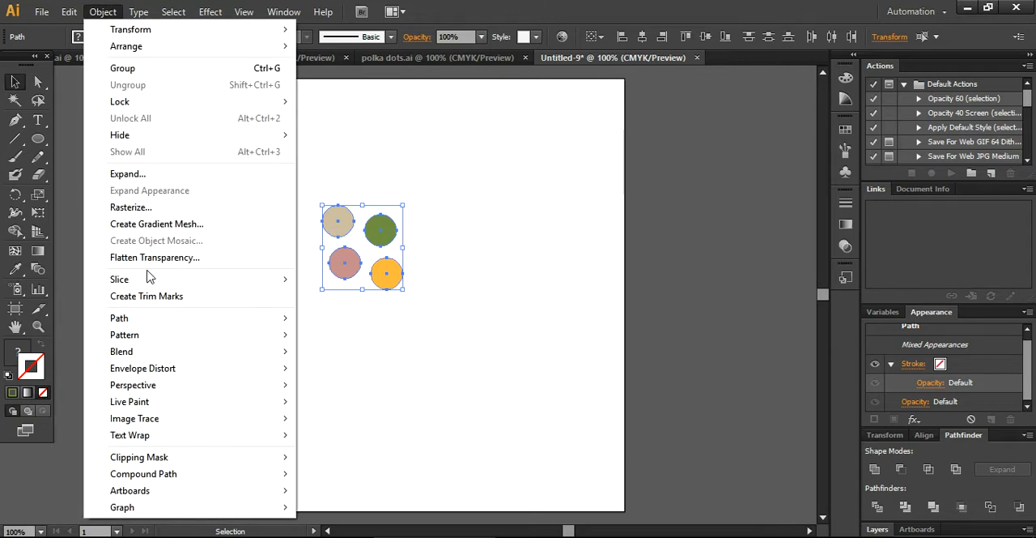
{"action": "mouse_move", "coordinate": [156, 338]}
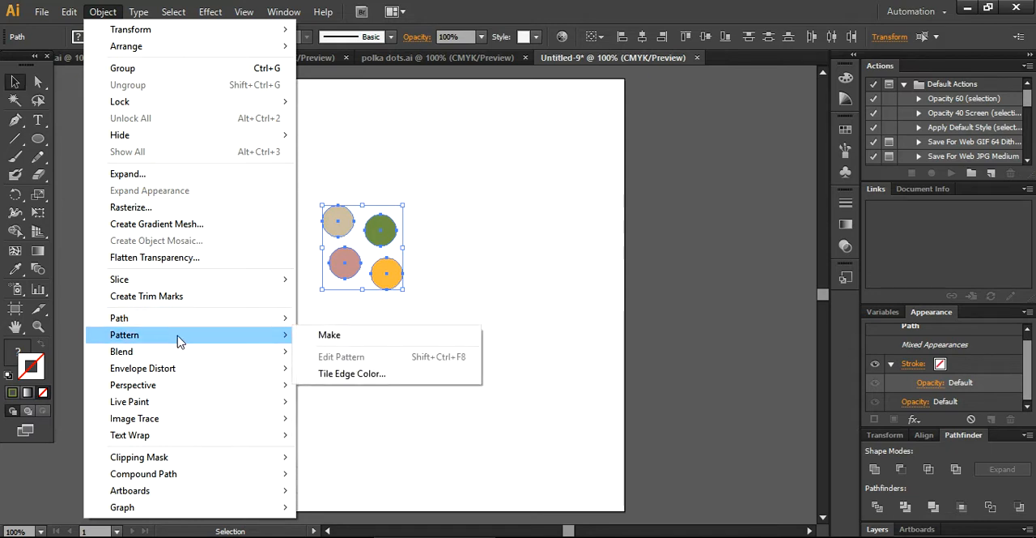
{"action": "left_click", "coordinate": [344, 340]}
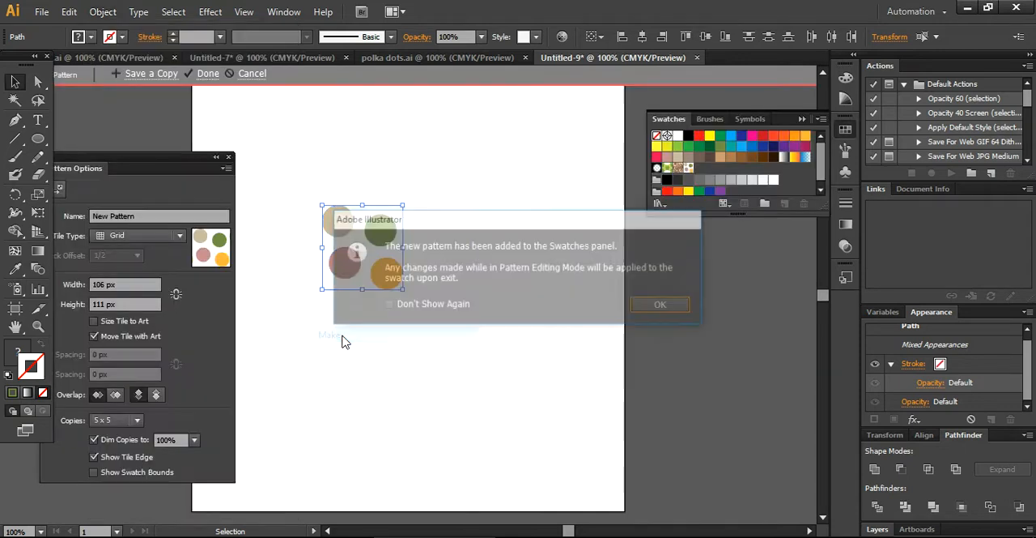
{"action": "left_click", "coordinate": [664, 306]}
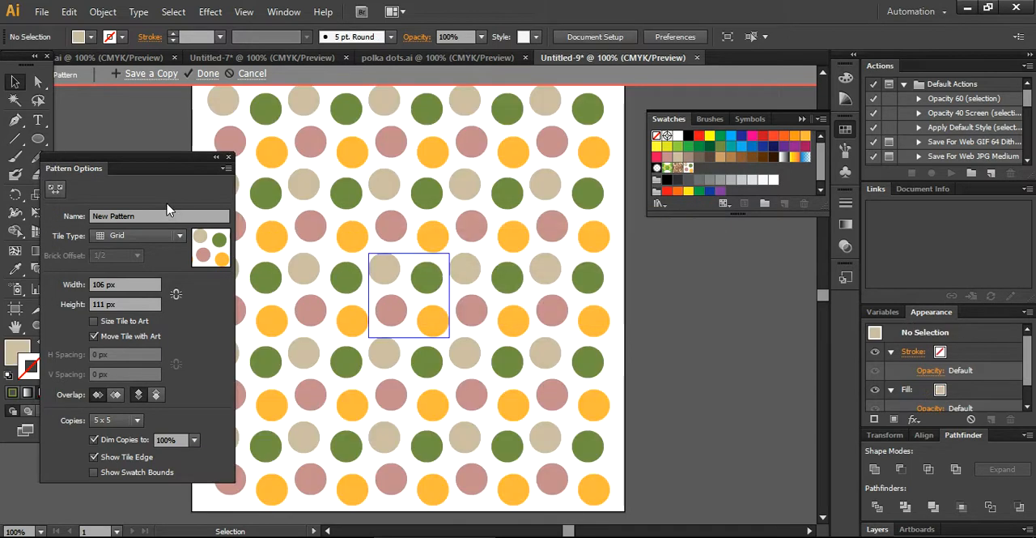
Step: Name the new pattern polka dots
{"action": "left_click_drag", "start_coordinate": [154, 162], "coordinate": [201, 174]}
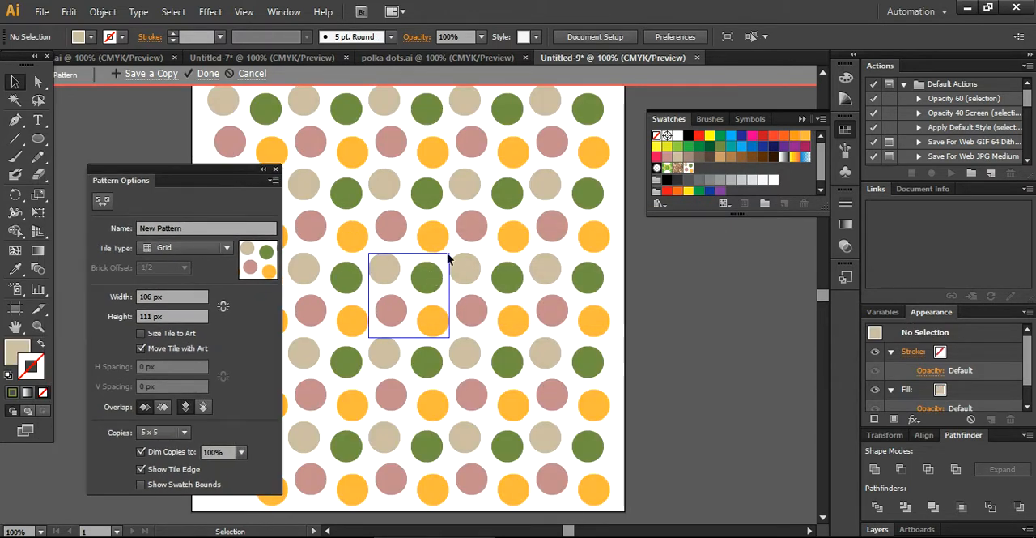
{"action": "left_click", "coordinate": [185, 227]}
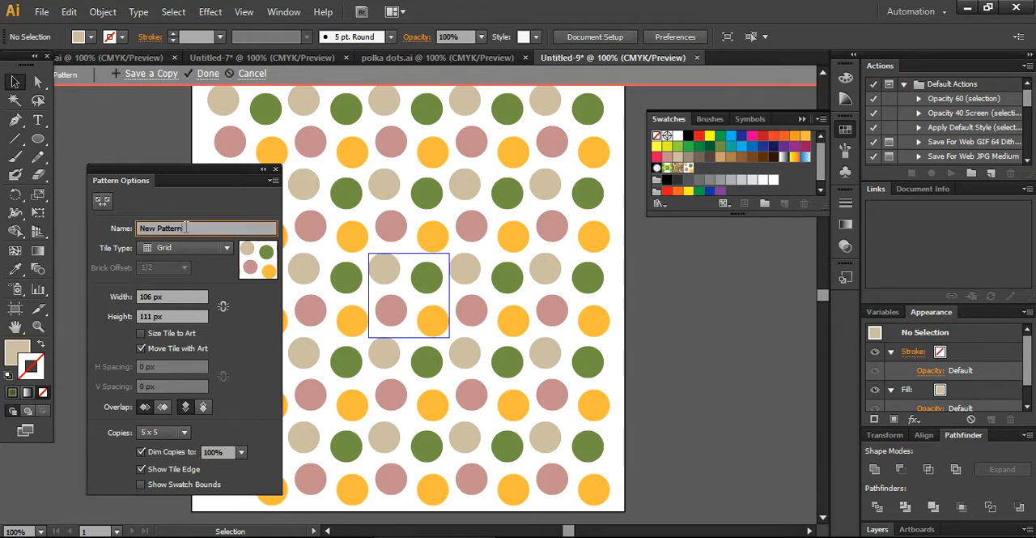
{"action": "key", "text": "BackSpace"}
{"action": "key", "text": "BackSpace"}
{"action": "key", "text": "BackSpace"}
{"action": "key", "text": "BackSpace"}
{"action": "key", "text": "BackSpace"}
{"action": "key", "text": "BackSpace"}
{"action": "key", "text": "BackSpace"}
{"action": "key", "text": "BackSpace"}
{"action": "key", "text": "BackSpace"}
{"action": "key", "text": "BackSpace"}
{"action": "type", "text": "polka dots"}
Step: Try the Brick by Row and Brick by Column tile types on the polka dots pattern
{"action": "left_click", "coordinate": [191, 248]}
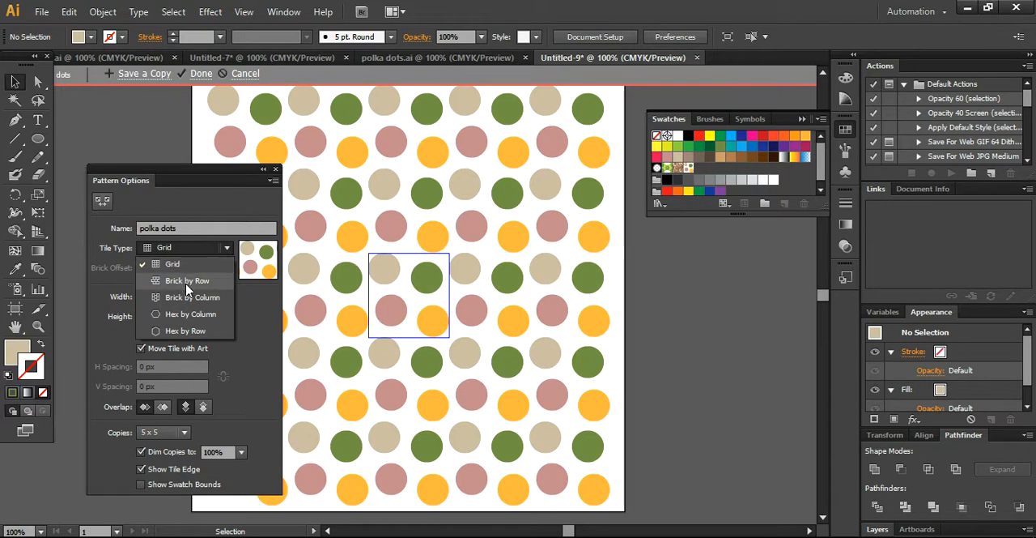
{"action": "left_click", "coordinate": [187, 288]}
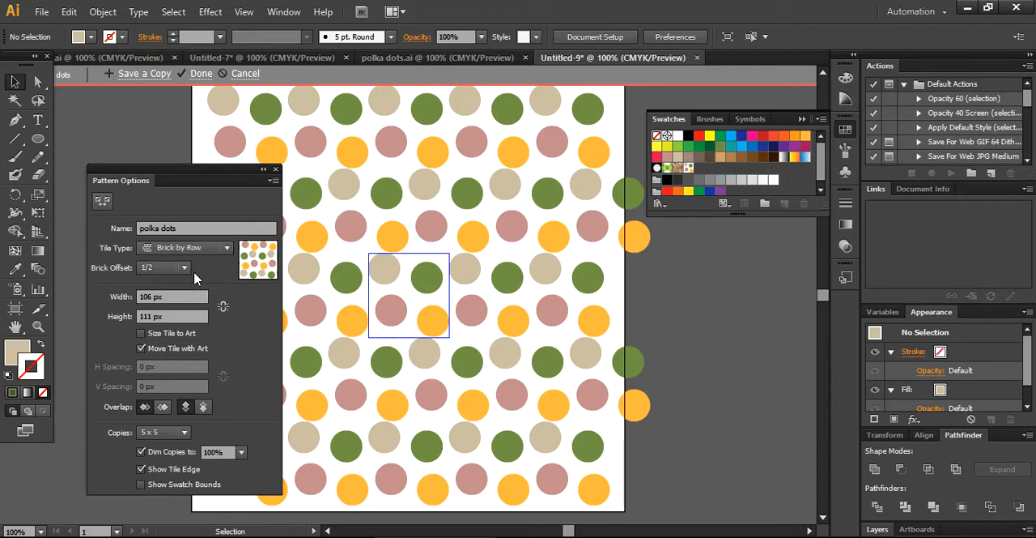
{"action": "left_click", "coordinate": [214, 247]}
{"action": "left_click", "coordinate": [207, 296]}
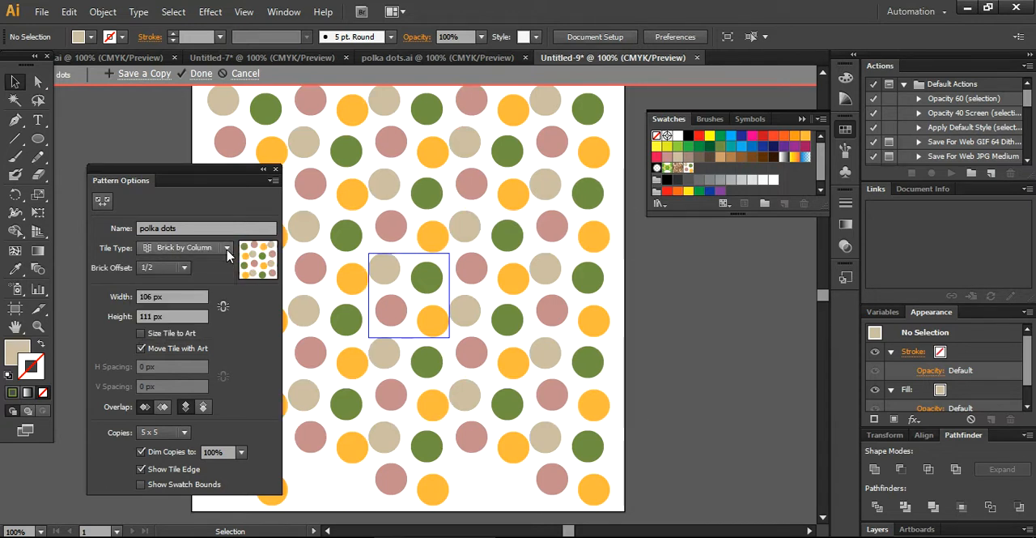
Step: Try the Hex by Column and Hex by Row tile types, and return the pattern to the Grid tile type
{"action": "left_click", "coordinate": [224, 248]}
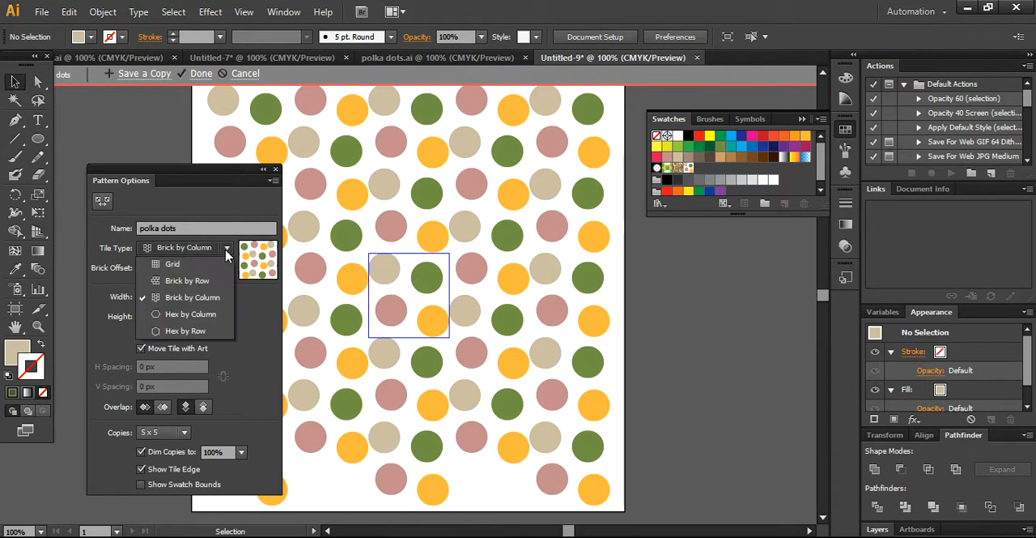
{"action": "left_click", "coordinate": [194, 315]}
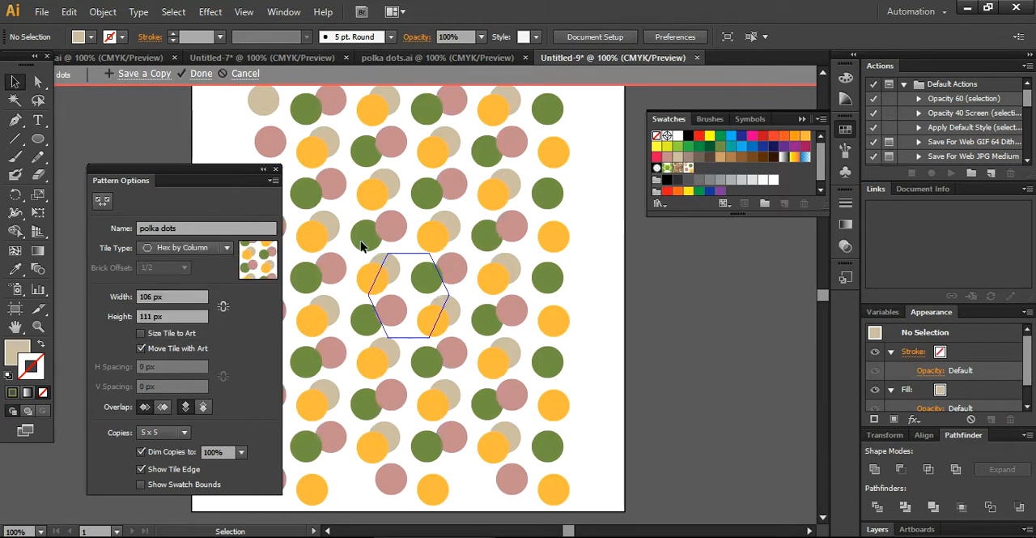
{"action": "left_click", "coordinate": [227, 248]}
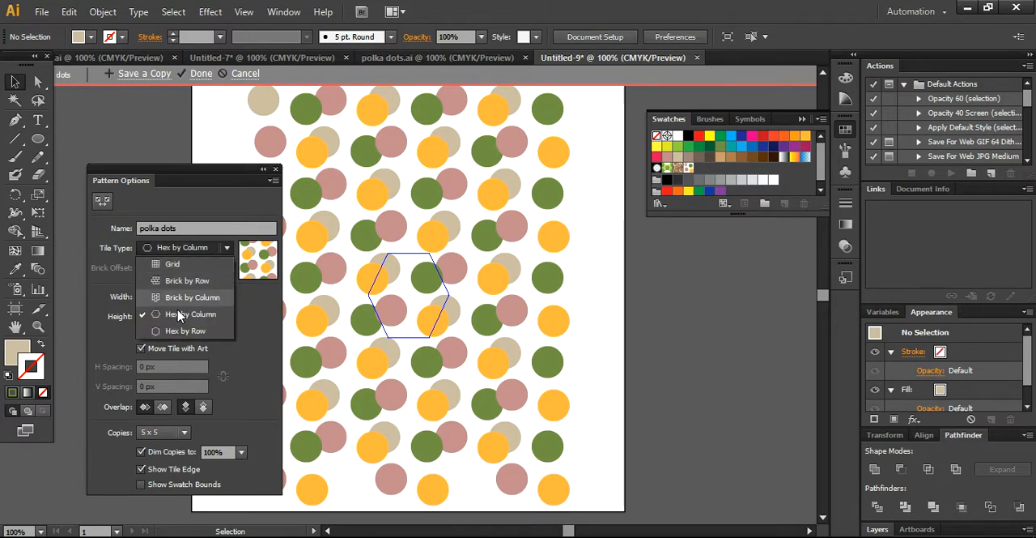
{"action": "left_click", "coordinate": [183, 340]}
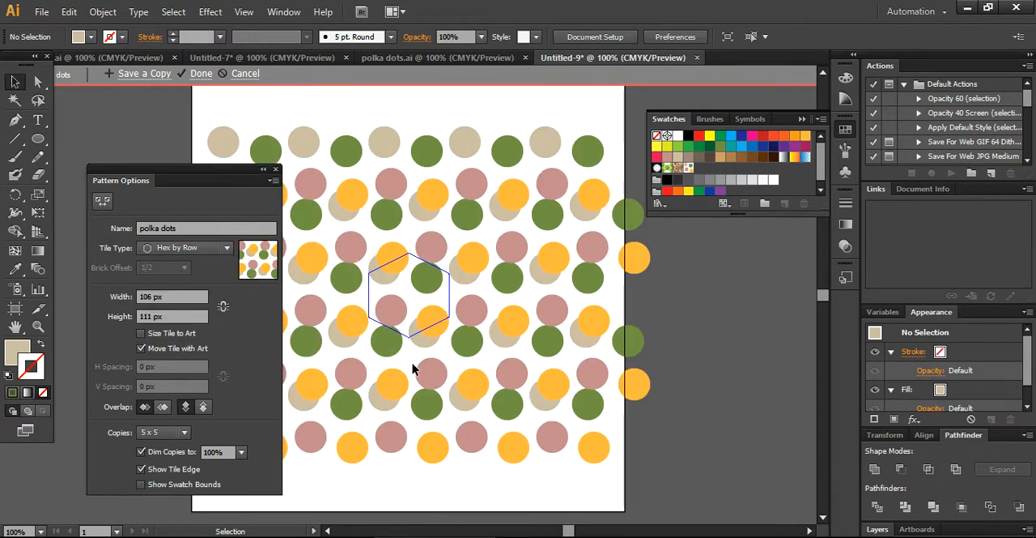
{"action": "left_click", "coordinate": [227, 248]}
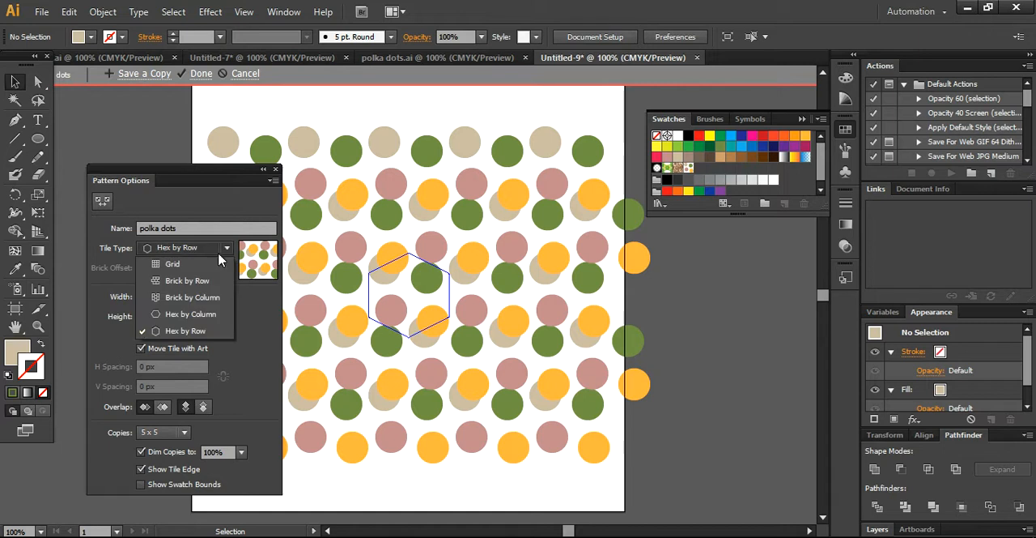
{"action": "left_click", "coordinate": [194, 268]}
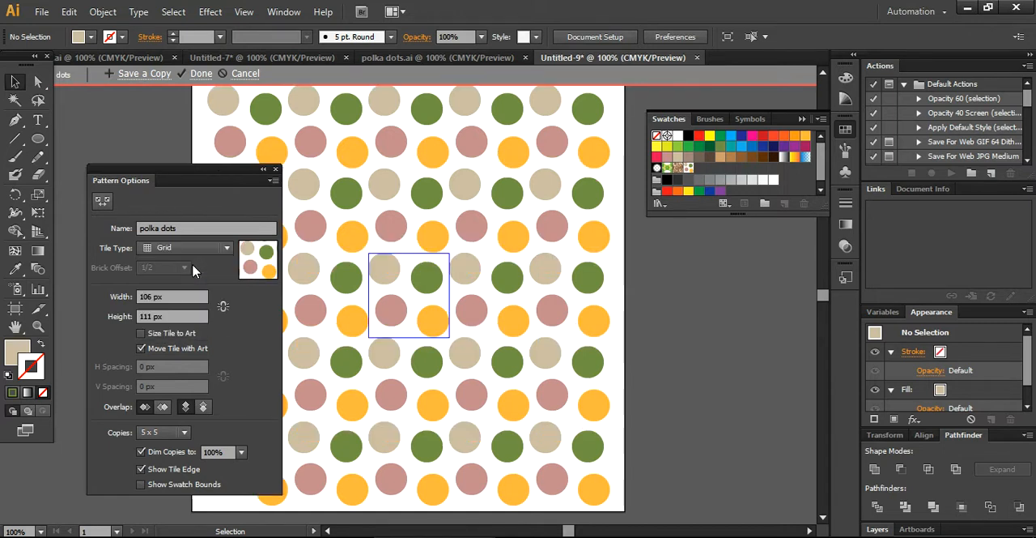
Step: Narrow the pattern tile to a width of 87 px so the dots overlap
{"action": "left_click", "coordinate": [180, 296]}
{"action": "key", "text": "Down"}
{"action": "key", "text": "Down"}
{"action": "key", "text": "Down"}
{"action": "key", "text": "Down"}
{"action": "key", "text": "Down"}
{"action": "key", "text": "Down"}
{"action": "key", "text": "Down"}
{"action": "key", "text": "Down"}
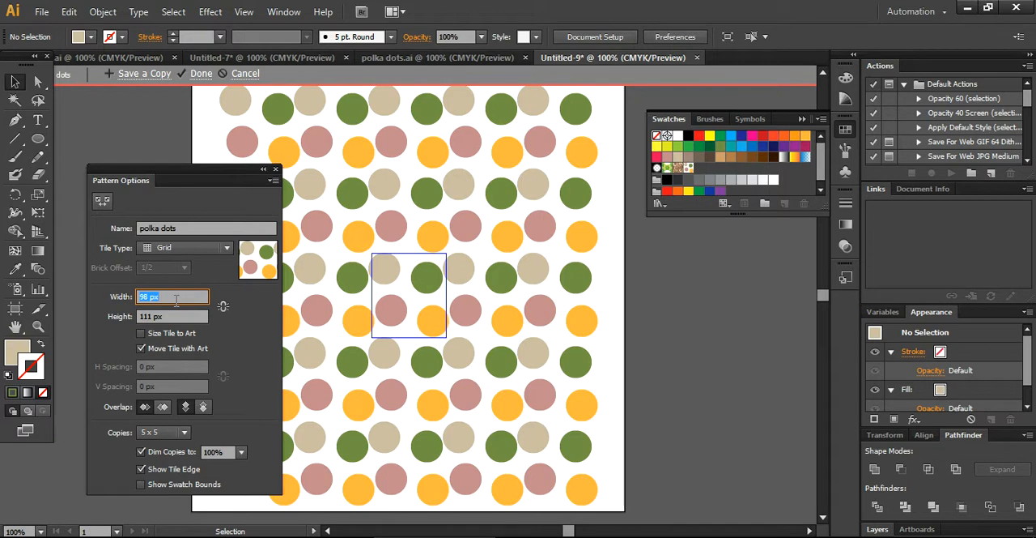
{"action": "key", "text": "Down"}
{"action": "key", "text": "Down"}
{"action": "key", "text": "Down"}
{"action": "key", "text": "Down"}
{"action": "key", "text": "Down"}
{"action": "key", "text": "Down"}
{"action": "key", "text": "Down"}
{"action": "key", "text": "Down"}
{"action": "key", "text": "Down"}
{"action": "key", "text": "Down"}
{"action": "key", "text": "Down"}
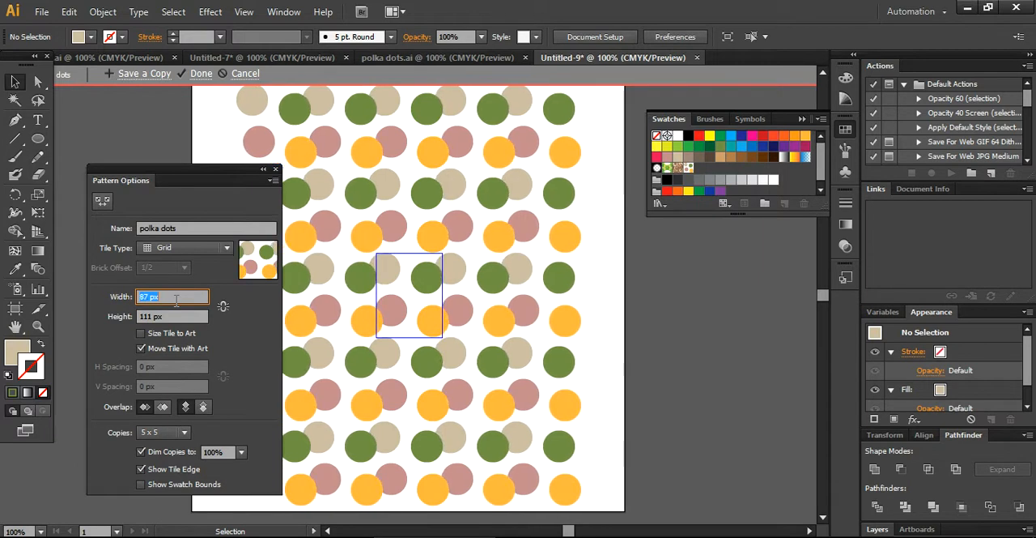
Step: Widen the pattern tile up to 147 px and bring its width down to 134 px
{"action": "key", "text": "Up"}
{"action": "key", "text": "Up"}
{"action": "key", "text": "Up"}
{"action": "key", "text": "Up"}
{"action": "key", "text": "Up"}
{"action": "key", "text": "Up"}
{"action": "key", "text": "Up"}
{"action": "key", "text": "Up"}
{"action": "key", "text": "Up"}
{"action": "key", "text": "Up"}
{"action": "key", "text": "Up"}
{"action": "key", "text": "Up"}
{"action": "key", "text": "Up"}
{"action": "key", "text": "Up"}
{"action": "key", "text": "Up"}
{"action": "key", "text": "Up"}
{"action": "key", "text": "Up"}
{"action": "key", "text": "Up"}
{"action": "key", "text": "Up"}
{"action": "key", "text": "Up"}
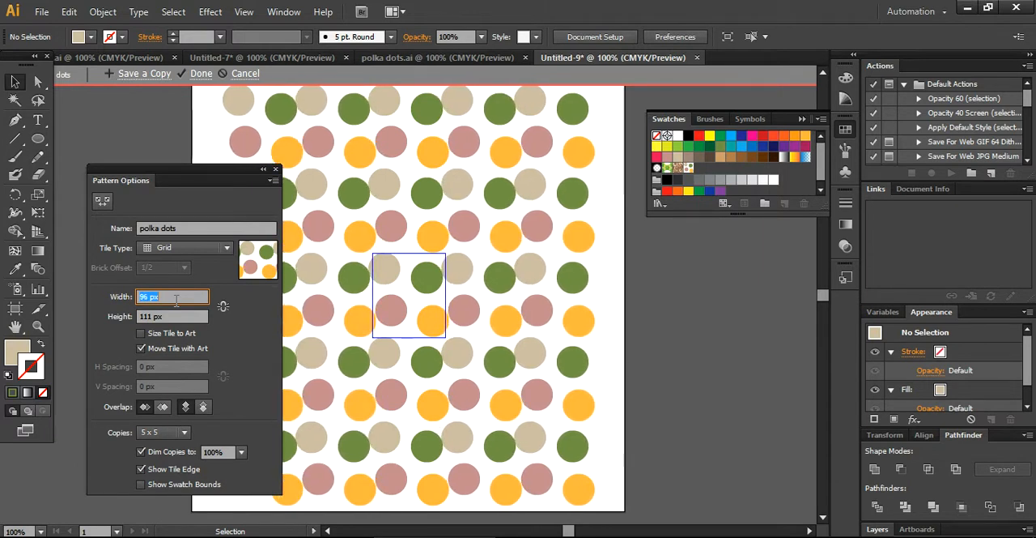
{"action": "key", "text": "Up"}
{"action": "key", "text": "Up"}
{"action": "key", "text": "Up"}
{"action": "key", "text": "Up"}
{"action": "key", "text": "Up"}
{"action": "key", "text": "Up"}
{"action": "key", "text": "Up"}
{"action": "key", "text": "Up"}
{"action": "key", "text": "Up"}
{"action": "key", "text": "Up"}
{"action": "key", "text": "Up"}
{"action": "key", "text": "Up"}
{"action": "key", "text": "Up"}
{"action": "key", "text": "Up"}
{"action": "key", "text": "Up"}
{"action": "key", "text": "Up"}
{"action": "key", "text": "Up"}
{"action": "key", "text": "Up"}
{"action": "key", "text": "Up"}
{"action": "key", "text": "Up"}
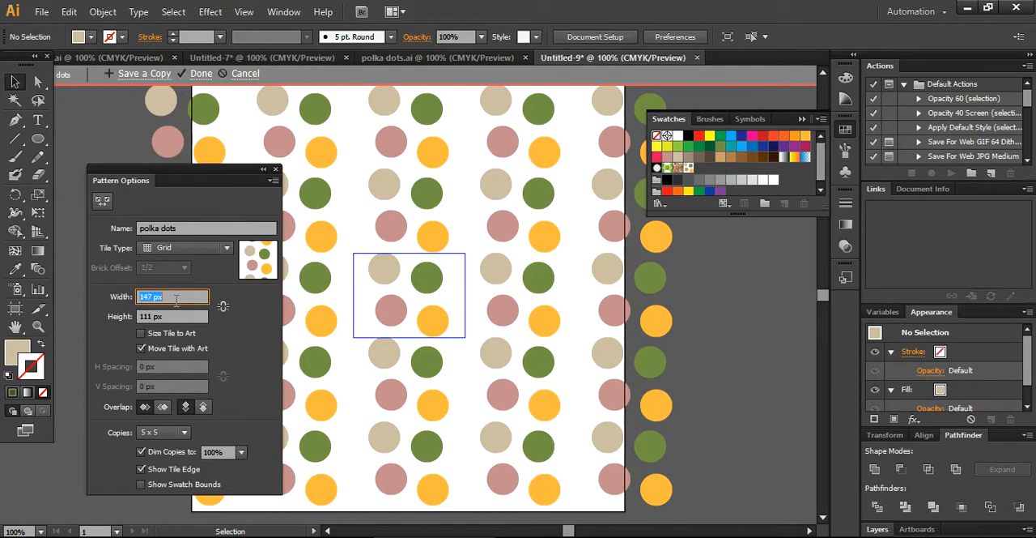
{"action": "key", "text": "Down"}
{"action": "key", "text": "Down"}
{"action": "key", "text": "Down"}
{"action": "key", "text": "Down"}
{"action": "key", "text": "Down"}
{"action": "key", "text": "Down"}
{"action": "key", "text": "Down"}
{"action": "key", "text": "Down"}
{"action": "key", "text": "Down"}
{"action": "key", "text": "Down"}
{"action": "key", "text": "Down"}
{"action": "key", "text": "Down"}
{"action": "key", "text": "Down"}
{"action": "key", "text": "Down"}
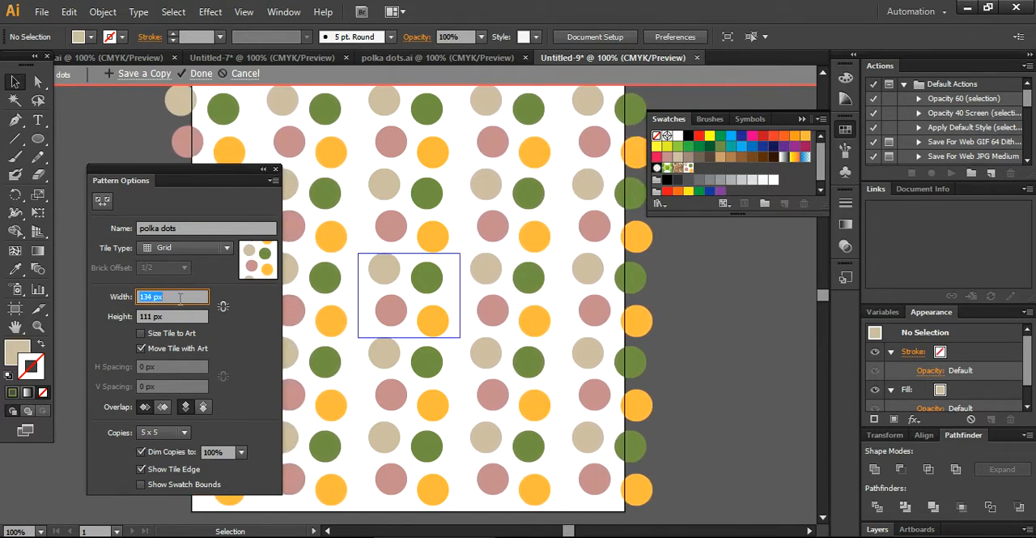
Step: Set the pattern tile's height to 116 px
{"action": "key", "text": "Tab"}
{"action": "type", "text": "82"}
{"action": "key", "text": "Return"}
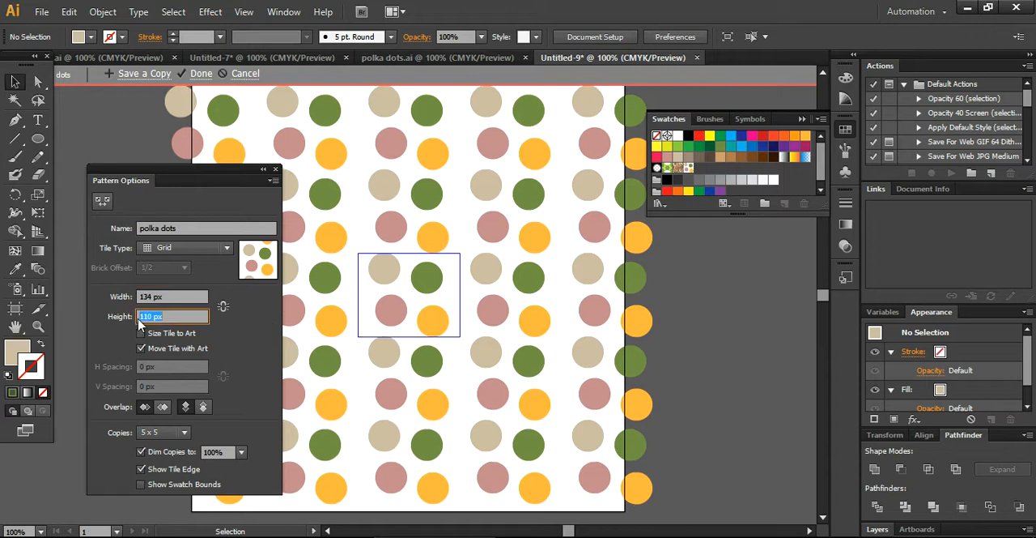
{"action": "key", "text": "Up"}
{"action": "key", "text": "Up"}
{"action": "key", "text": "Up"}
{"action": "key", "text": "Up"}
{"action": "key", "text": "Up"}
{"action": "key", "text": "Up"}
{"action": "key", "text": "Up"}
{"action": "key", "text": "Up"}
{"action": "key", "text": "Up"}
{"action": "key", "text": "Up"}
{"action": "key", "text": "Up"}
{"action": "key", "text": "Up"}
{"action": "key", "text": "Up"}
{"action": "key", "text": "Up"}
{"action": "key", "text": "Up"}
{"action": "key", "text": "Up"}
{"action": "key", "text": "Up"}
{"action": "key", "text": "Up"}
{"action": "key", "text": "Up"}
{"action": "key", "text": "Up"}
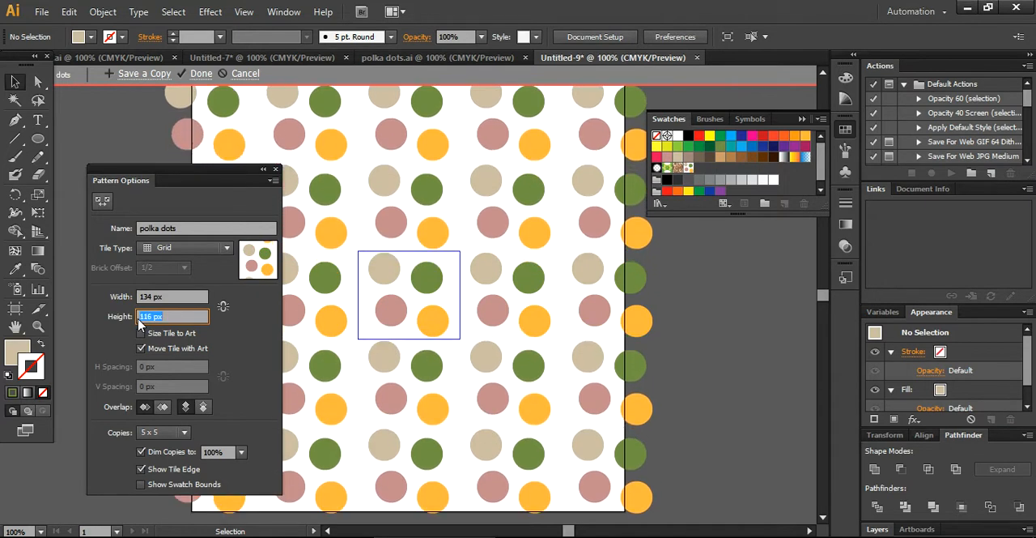
Step: Link the tile's width and height proportionally and set the height to 106 px
{"action": "left_click", "coordinate": [223, 307]}
{"action": "left_click", "coordinate": [180, 316]}
{"action": "type", "text": "106"}
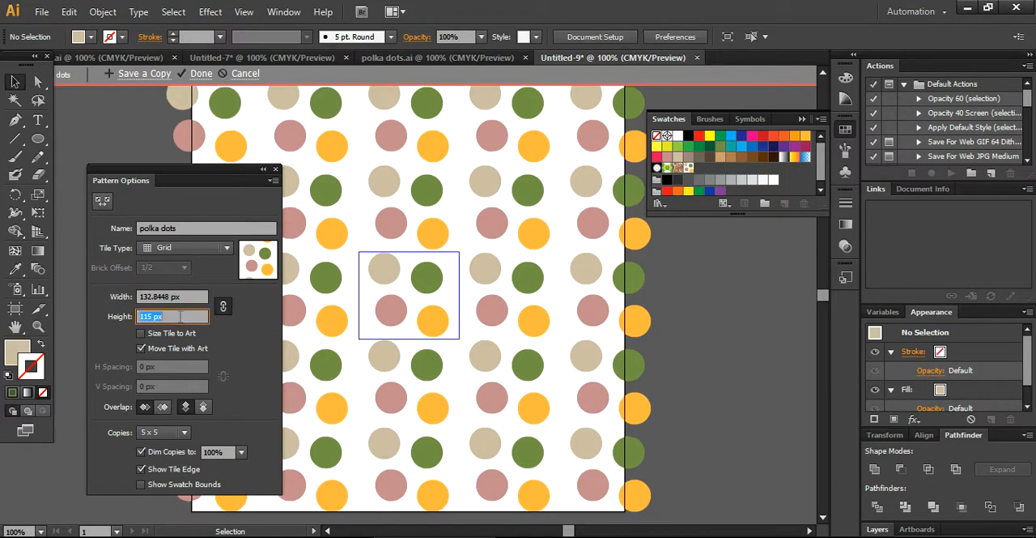
{"action": "key", "text": "Return"}
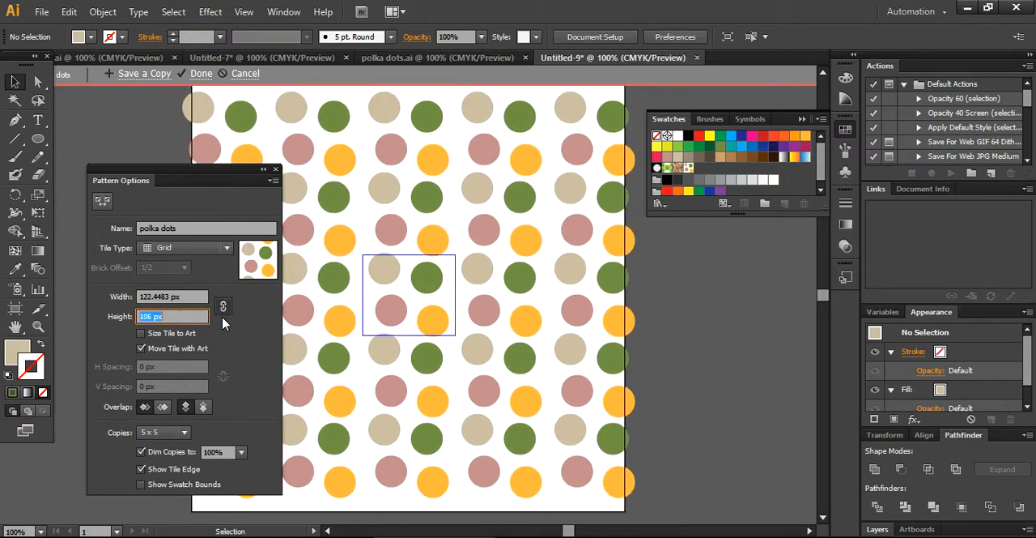
Step: Try tile widths of 123 px and 126 px with linked proportions, and reduce the width to 119 px
{"action": "left_click", "coordinate": [193, 298]}
{"action": "type", "text": "123"}
{"action": "key", "text": "Return"}
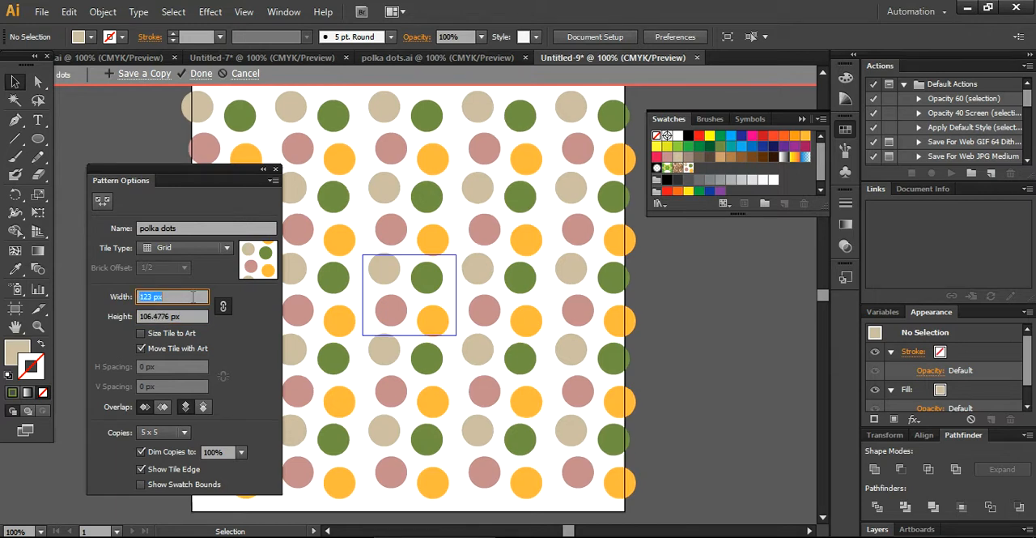
{"action": "key", "text": "Up"}
{"action": "key", "text": "Up"}
{"action": "key", "text": "Up"}
{"action": "key", "text": "Up"}
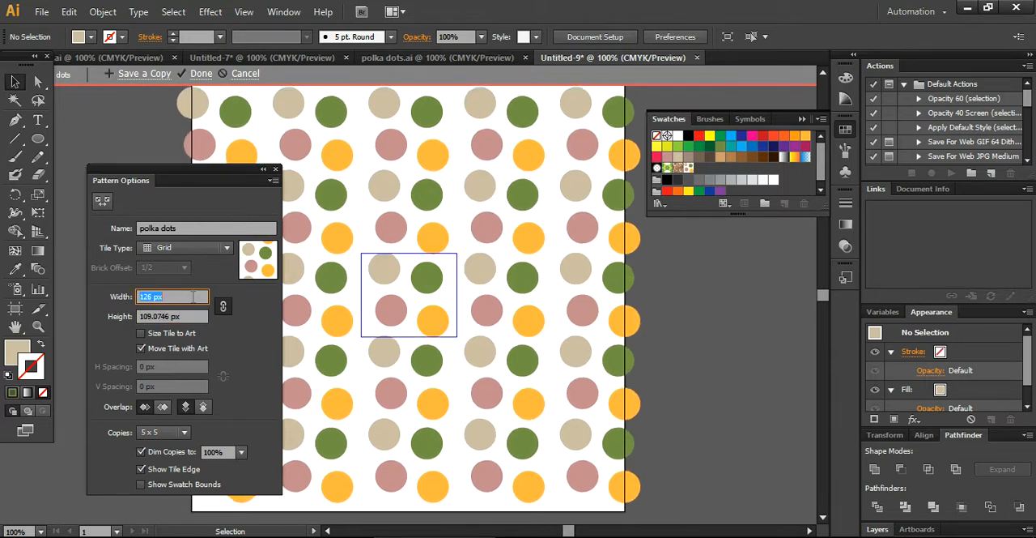
{"action": "key", "text": "Down"}
{"action": "key", "text": "Down"}
{"action": "key", "text": "Down"}
{"action": "key", "text": "Down"}
{"action": "key", "text": "Down"}
{"action": "key", "text": "Down"}
{"action": "key", "text": "Down"}
{"action": "key", "text": "Down"}
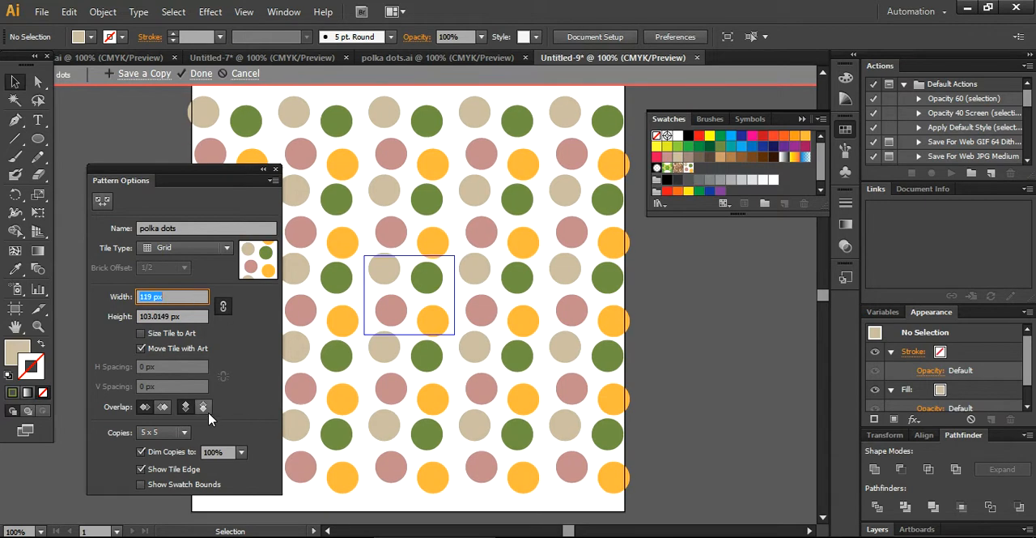
Step: Size the tile to the art and set the horizontal spacing between tiles to 35 px
{"action": "left_click", "coordinate": [142, 333]}
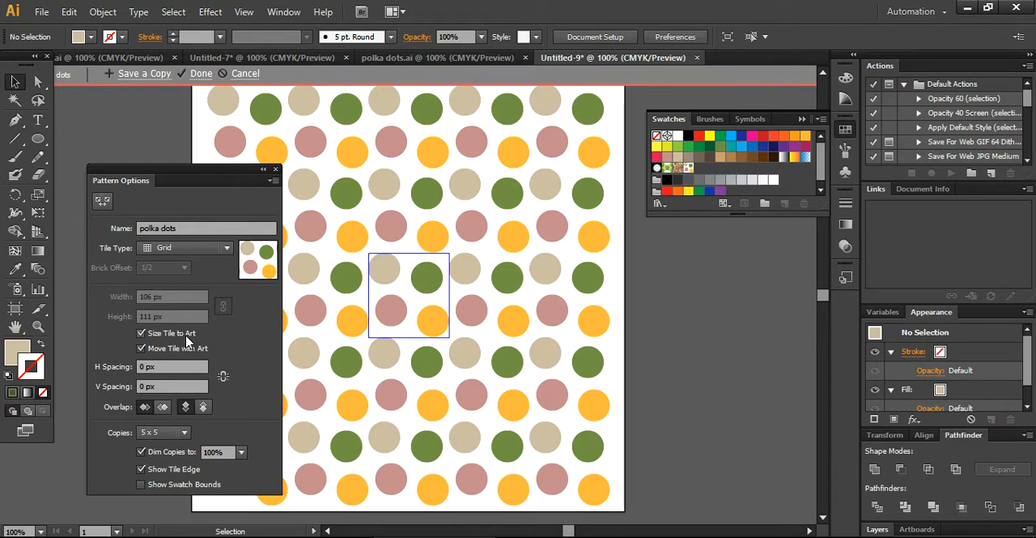
{"action": "left_click", "coordinate": [168, 368]}
{"action": "key", "text": "ctrl+a"}
{"action": "type", "text": "28"}
{"action": "key", "text": "Return"}
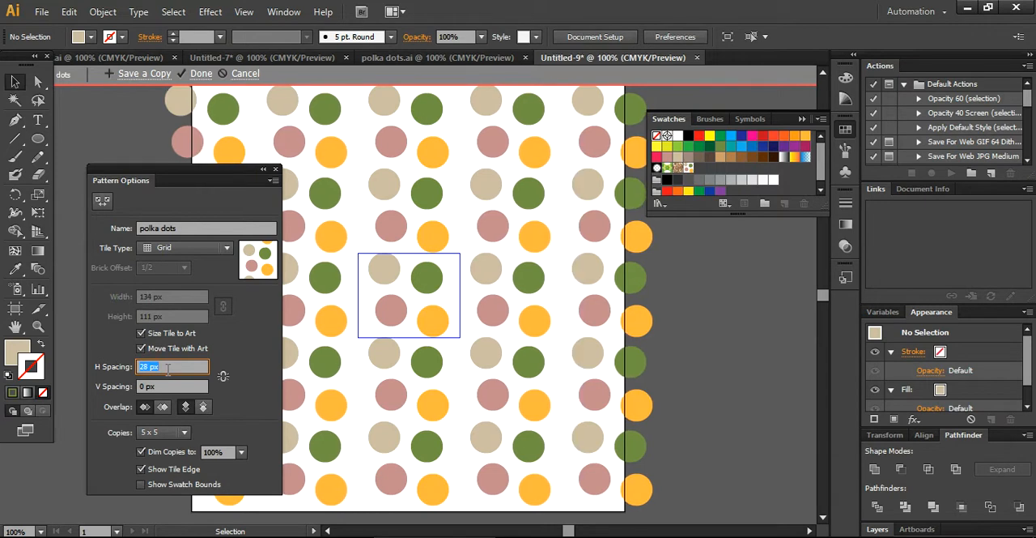
{"action": "type", "text": "35"}
{"action": "key", "text": "Return"}
Step: Set the vertical spacing between tiles to 14 px
{"action": "left_click", "coordinate": [166, 387]}
{"action": "key", "text": "Down"}
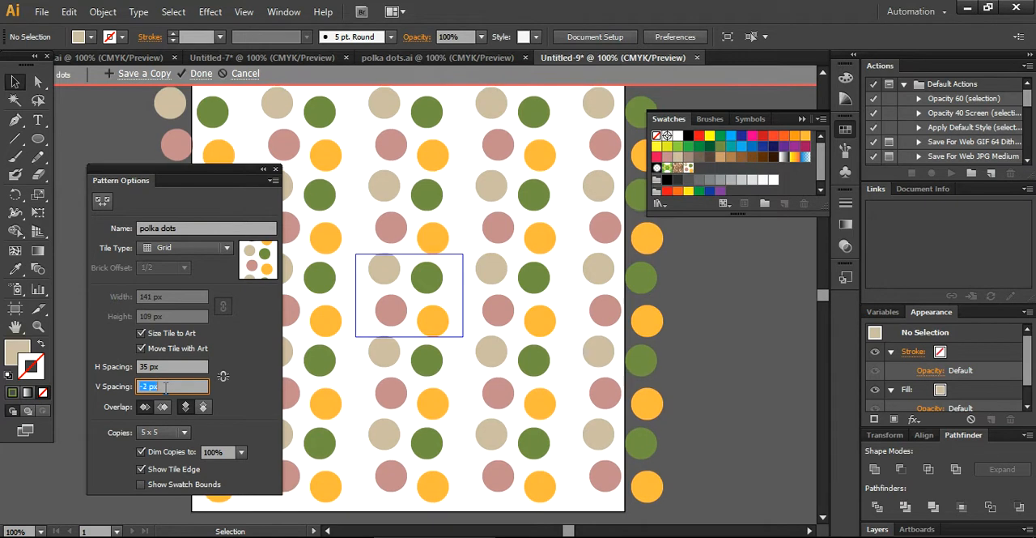
{"action": "key", "text": "Down"}
{"action": "key", "text": "Down"}
{"action": "key", "text": "Down"}
{"action": "key", "text": "Down"}
{"action": "key", "text": "Down"}
{"action": "key", "text": "Down"}
{"action": "key", "text": "Down"}
{"action": "key", "text": "Up"}
{"action": "key", "text": "Up"}
{"action": "key", "text": "Up"}
{"action": "key", "text": "Up"}
{"action": "key", "text": "Up"}
{"action": "key", "text": "Up"}
{"action": "key", "text": "Up"}
{"action": "key", "text": "Up"}
{"action": "key", "text": "Up"}
{"action": "key", "text": "Up"}
{"action": "key", "text": "Up"}
{"action": "key", "text": "Up"}
{"action": "key", "text": "Up"}
{"action": "key", "text": "Up"}
{"action": "key", "text": "Up"}
{"action": "key", "text": "Up"}
{"action": "key", "text": "Up"}
{"action": "key", "text": "Up"}
{"action": "key", "text": "Up"}
{"action": "key", "text": "Up"}
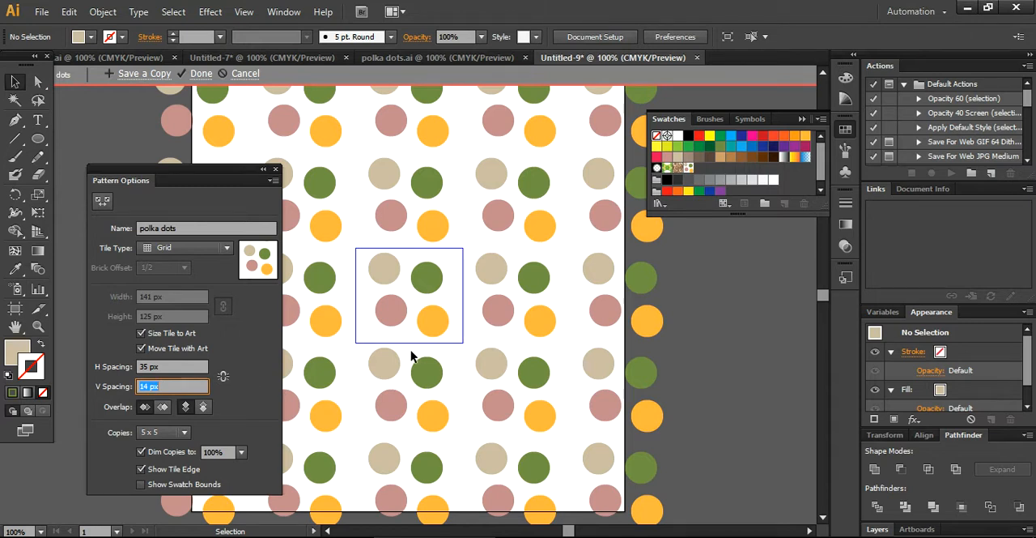
Step: Keep the left-in-front overlap and preview the pattern with 9 x 9 copies
{"action": "left_click", "coordinate": [144, 408]}
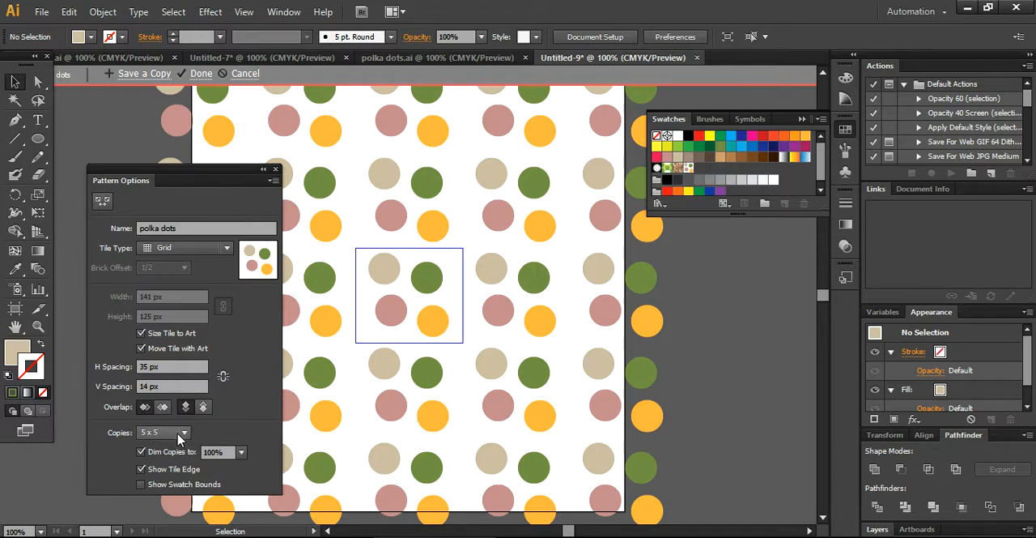
{"action": "left_click", "coordinate": [183, 436]}
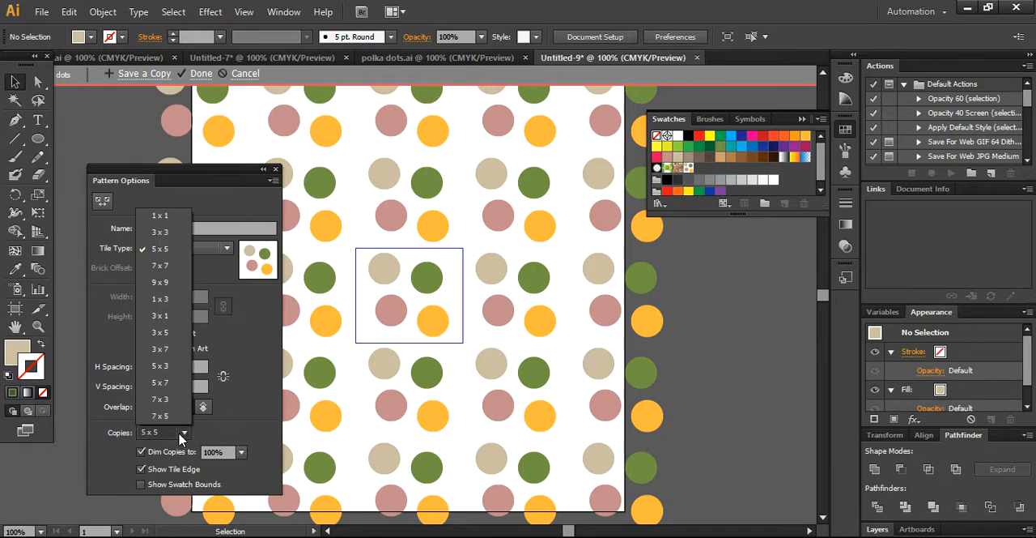
{"action": "left_click", "coordinate": [162, 289]}
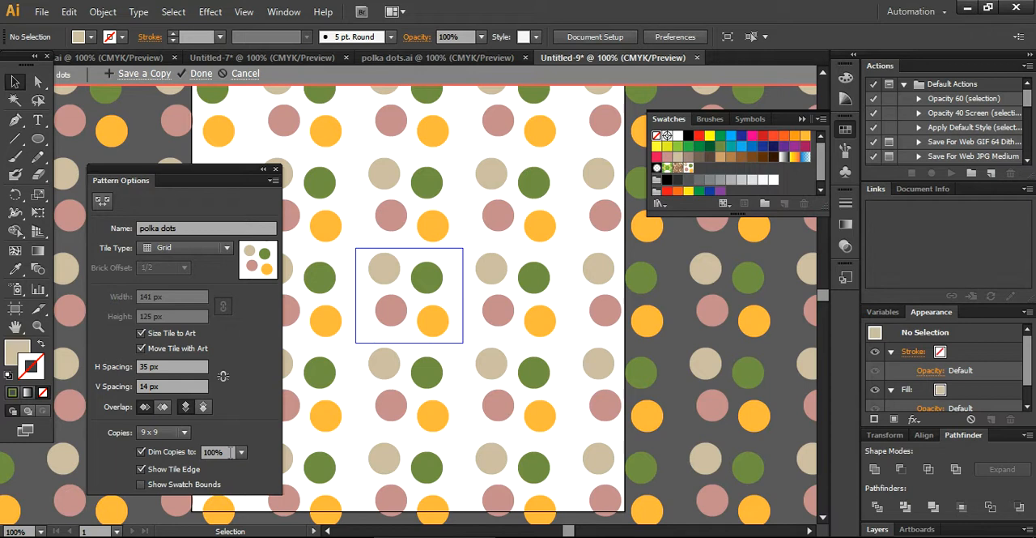
Step: Keep the copies dimmed to 100%, and hide and show the tile edge again
{"action": "left_click", "coordinate": [241, 453]}
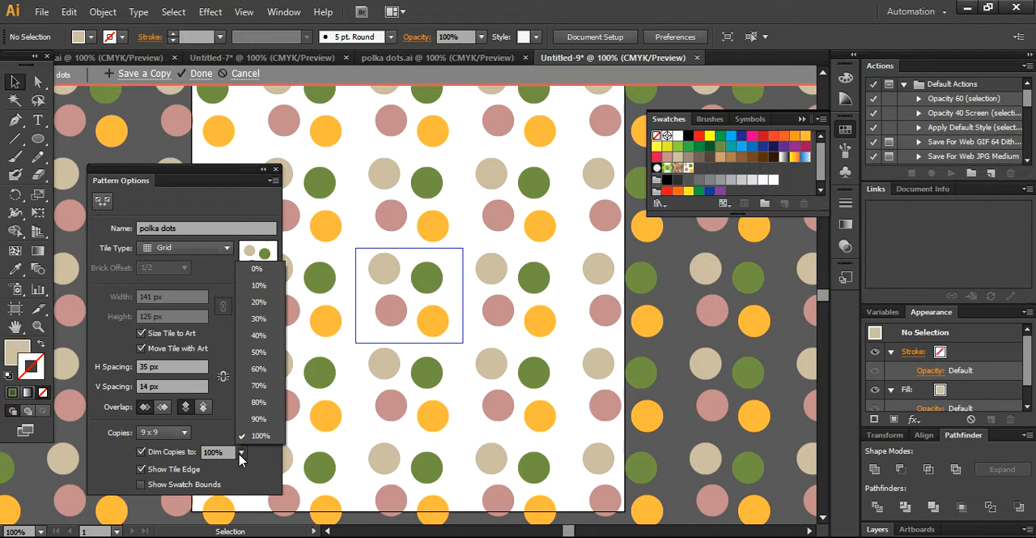
{"action": "left_click", "coordinate": [260, 437]}
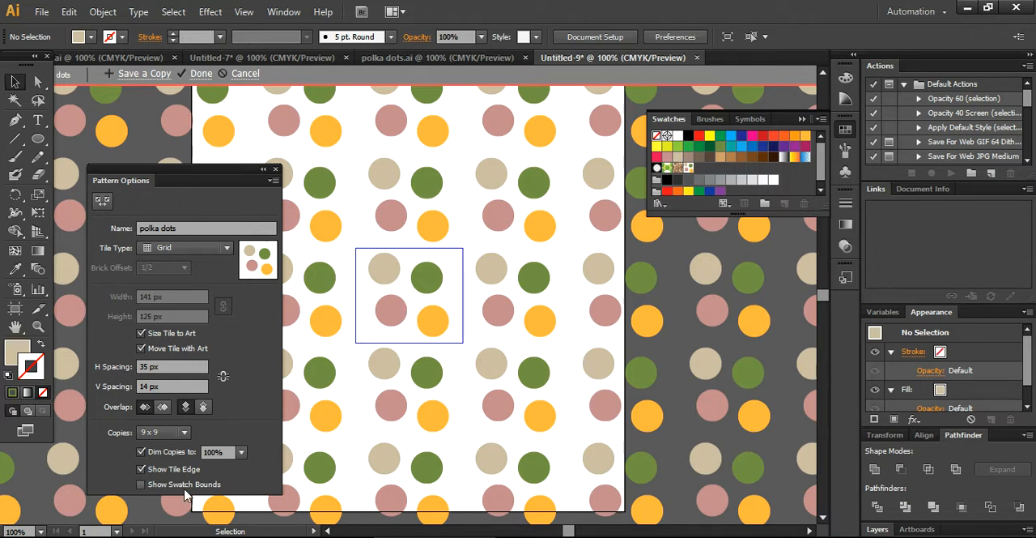
{"action": "left_click", "coordinate": [141, 470]}
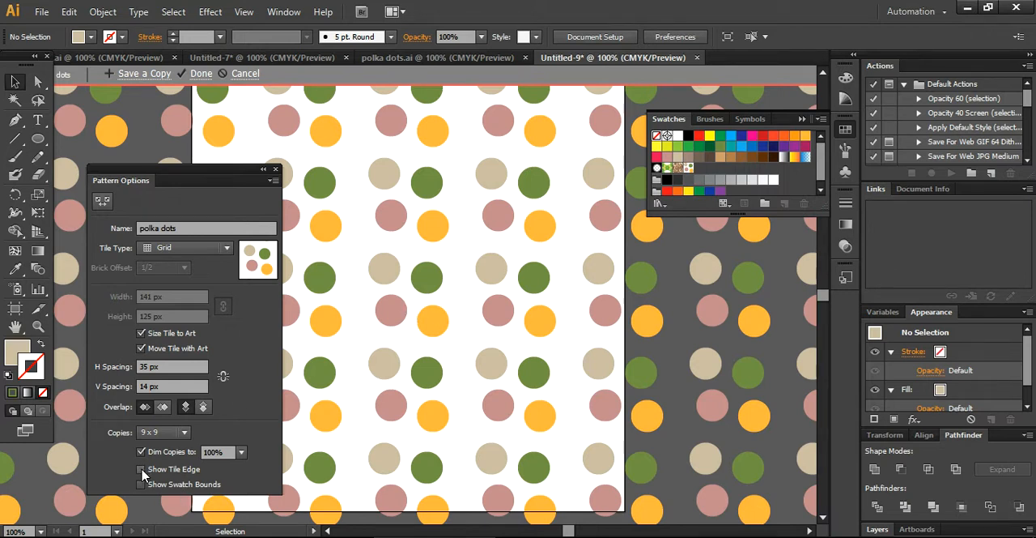
{"action": "left_click", "coordinate": [142, 470]}
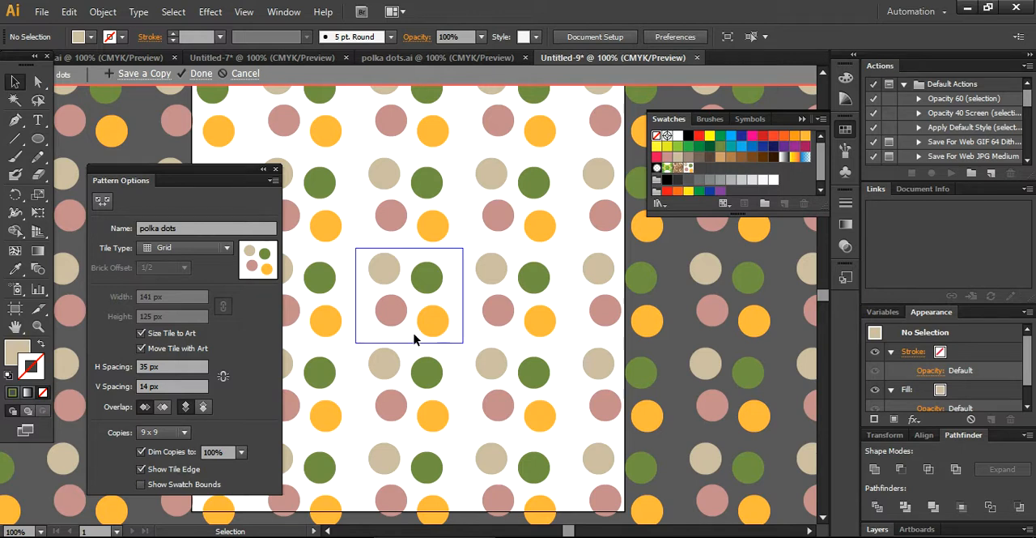
Step: Try green, blue, brown and grey-brown fills on the pink dot inside the pattern tile
{"action": "left_click", "coordinate": [397, 314]}
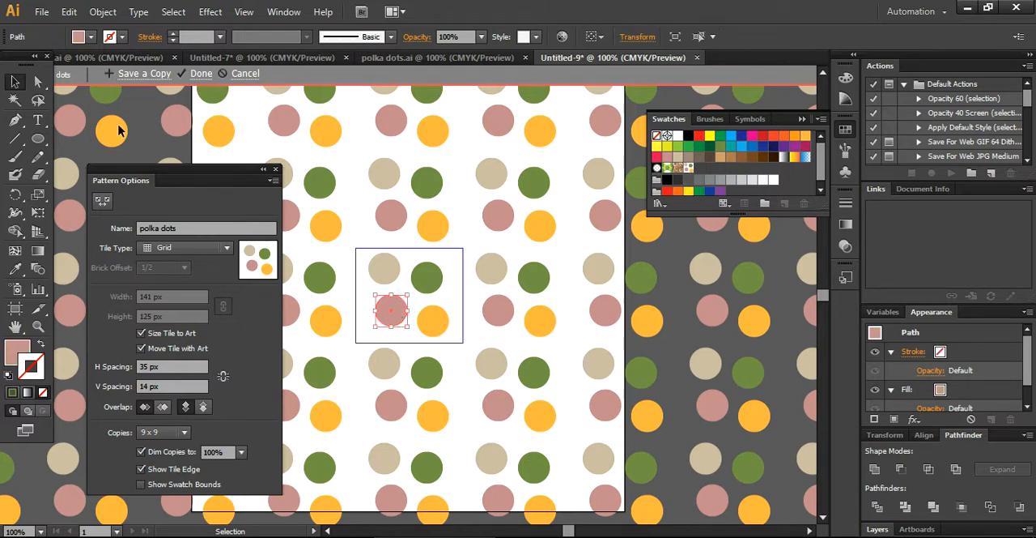
{"action": "left_click", "coordinate": [90, 36]}
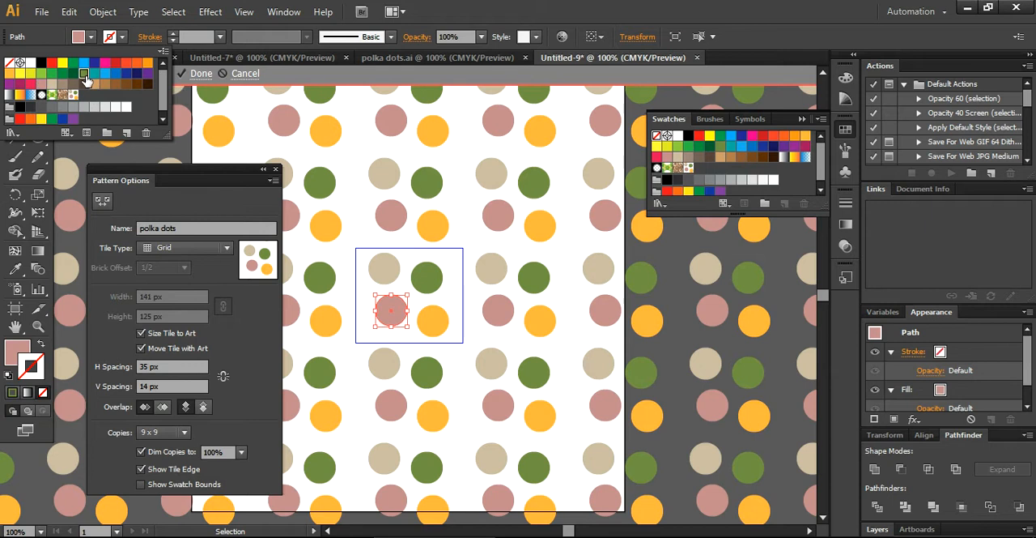
{"action": "left_click", "coordinate": [84, 74]}
{"action": "left_click", "coordinate": [105, 75]}
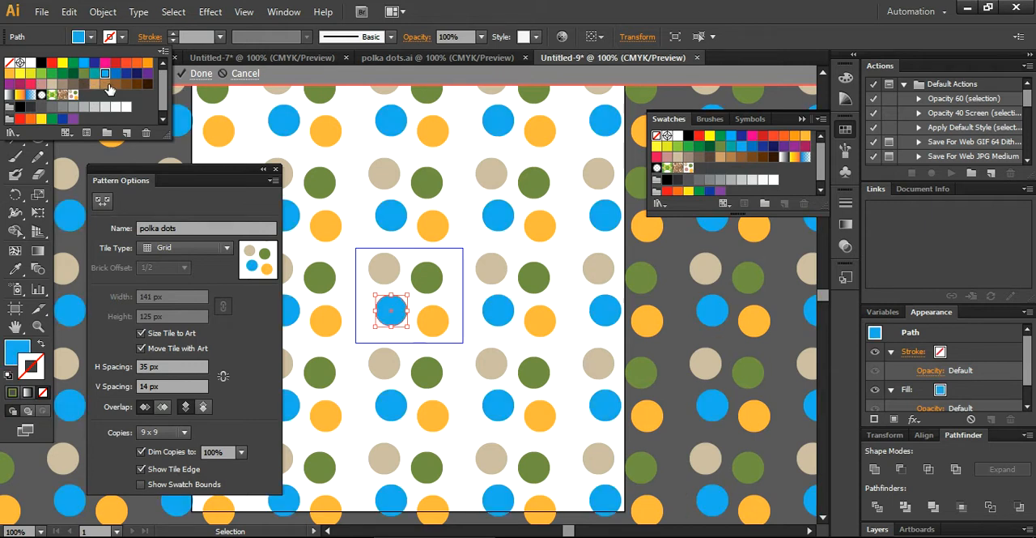
{"action": "left_click", "coordinate": [112, 84]}
{"action": "left_click", "coordinate": [72, 86]}
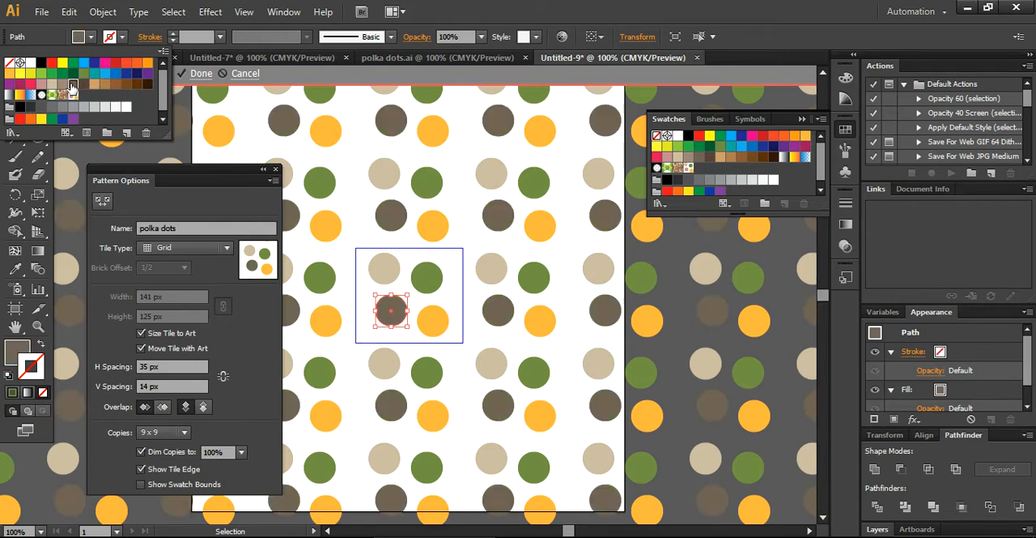
Step: Try yellow, red-orange, orange, medium brown and dark brown fills on the same dot
{"action": "left_click", "coordinate": [20, 74]}
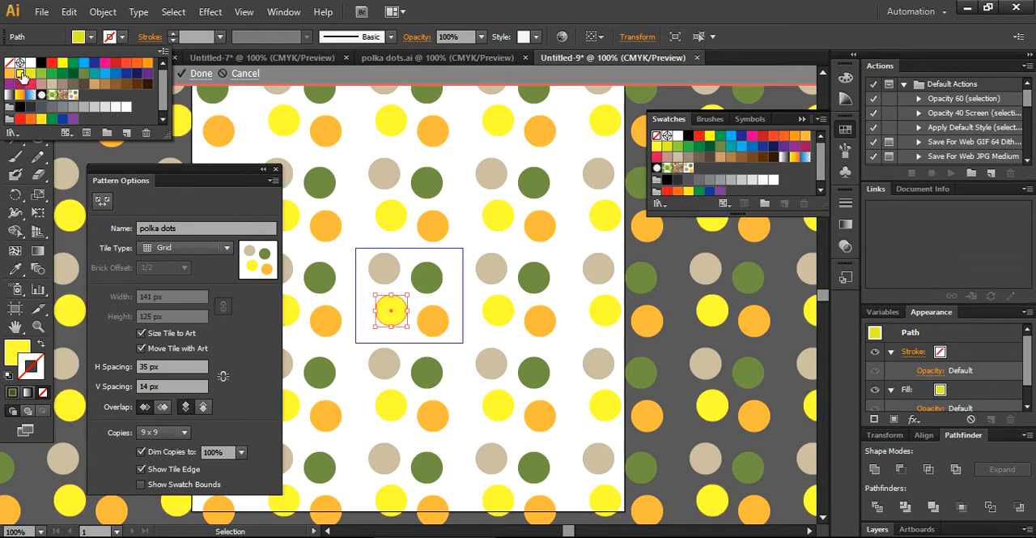
{"action": "left_click", "coordinate": [126, 65]}
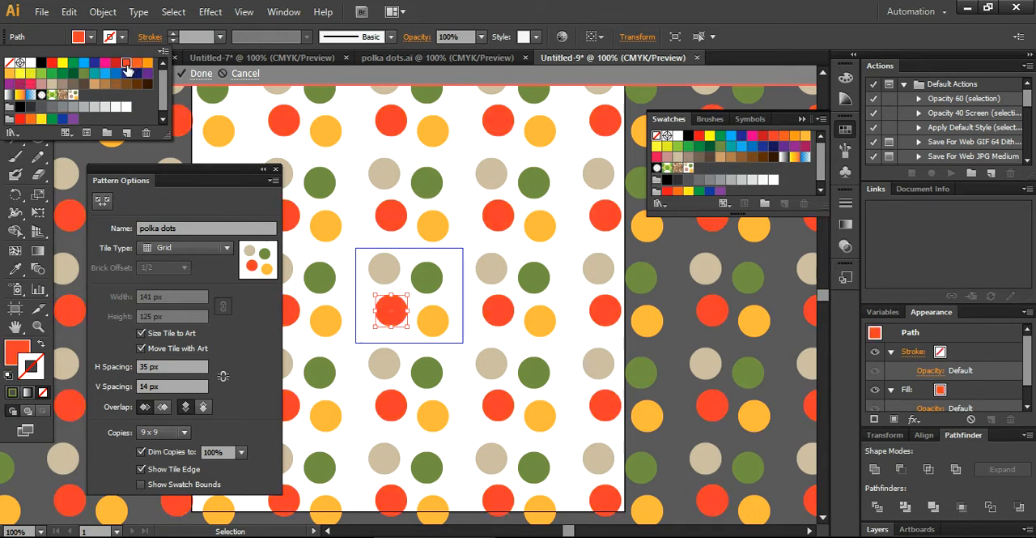
{"action": "left_click", "coordinate": [148, 62]}
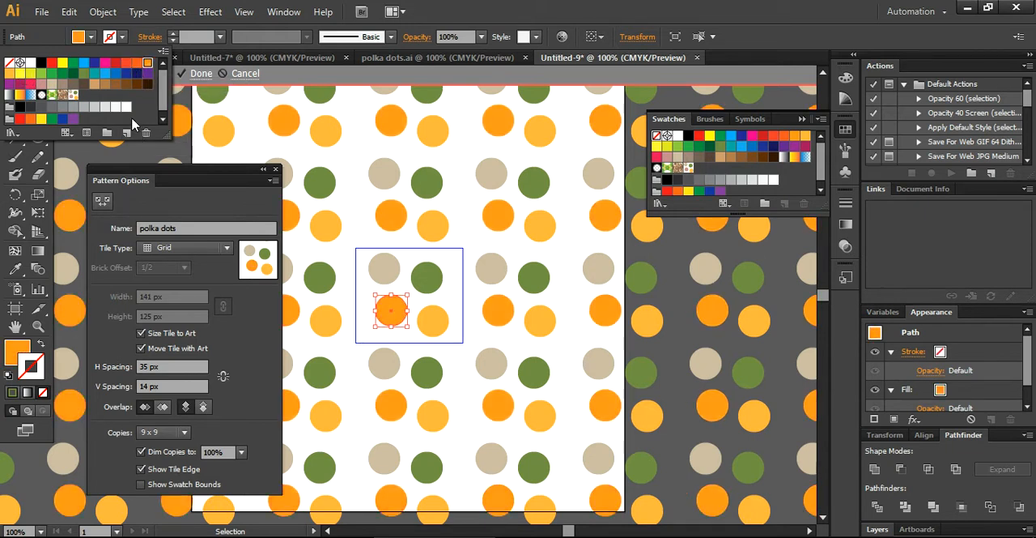
{"action": "left_click", "coordinate": [115, 84]}
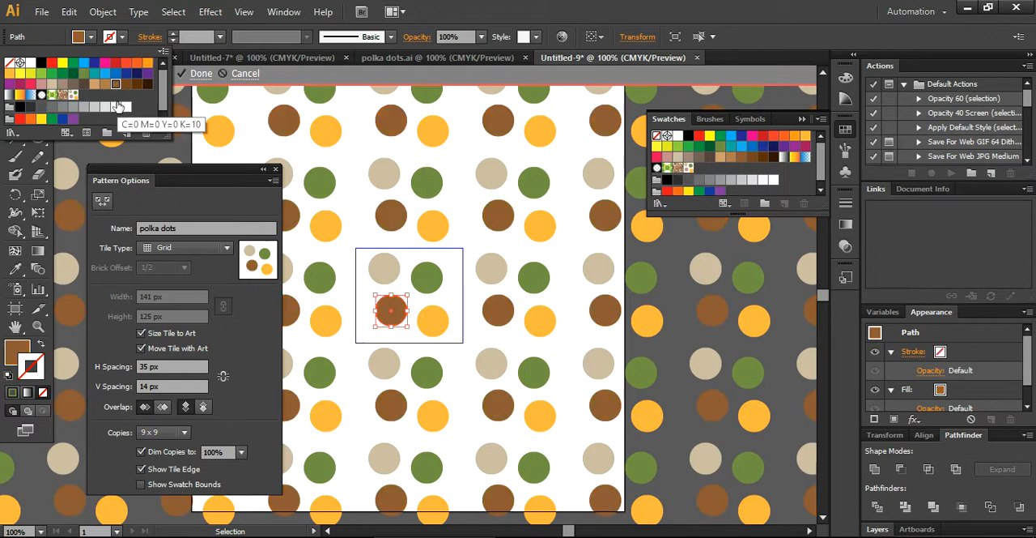
{"action": "left_click", "coordinate": [137, 83]}
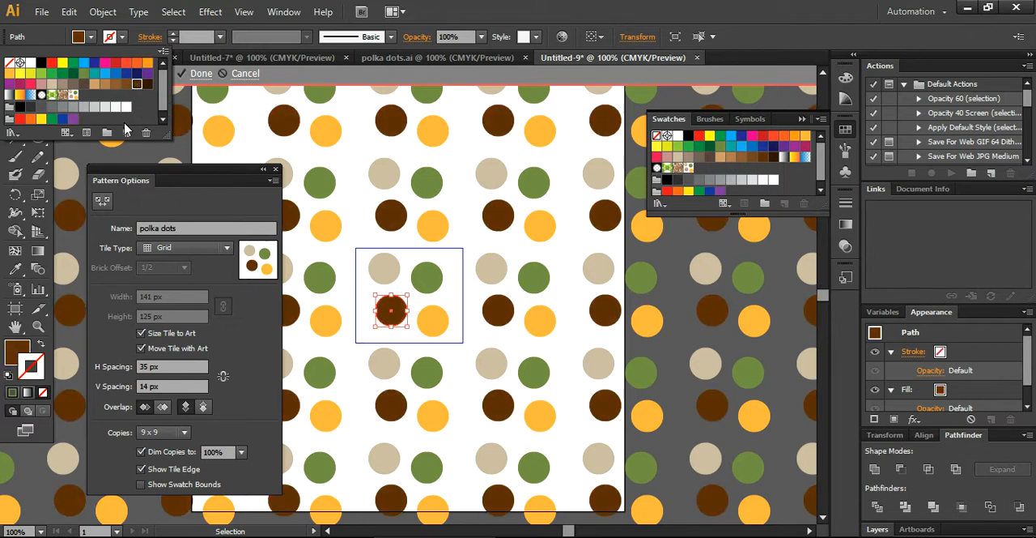
{"action": "left_click", "coordinate": [440, 278]}
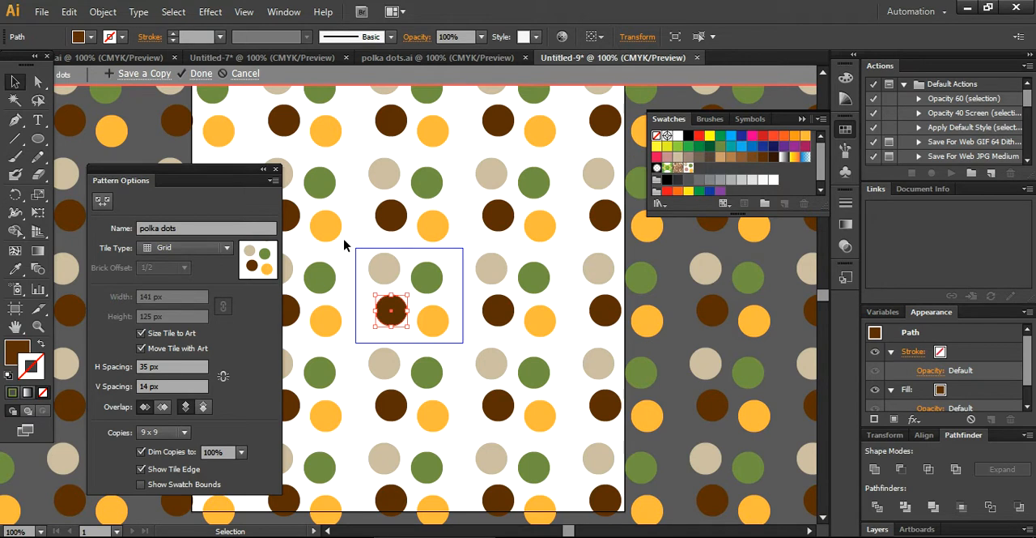
Step: Undo all the trial fill changes on the dot, back to its original pink
{"action": "key", "text": "ctrl+z"}
{"action": "key", "text": "ctrl+z"}
{"action": "key", "text": "ctrl+z"}
{"action": "key", "text": "ctrl+z"}
{"action": "key", "text": "ctrl+z"}
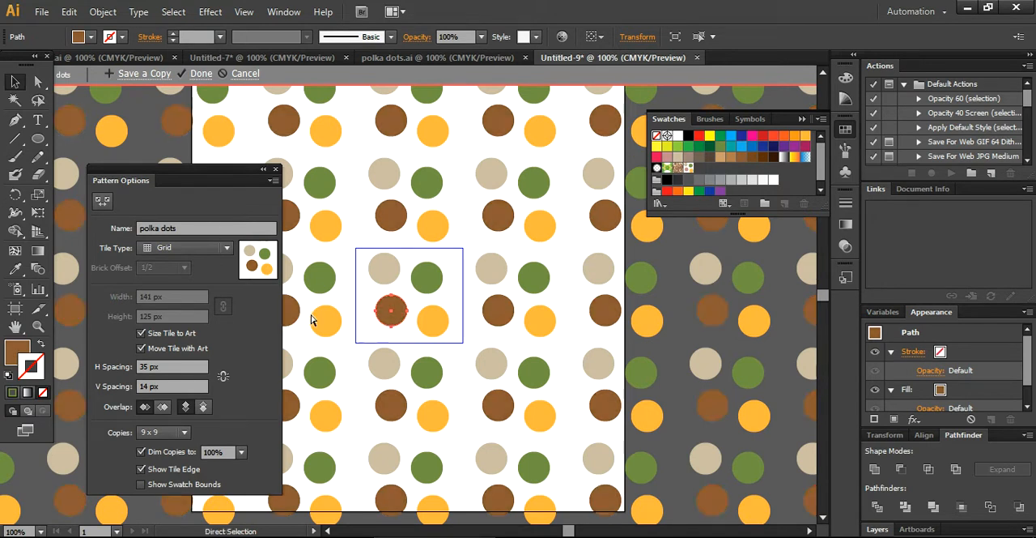
{"action": "key", "text": "ctrl+z"}
{"action": "key", "text": "ctrl+z"}
{"action": "key", "text": "ctrl+z"}
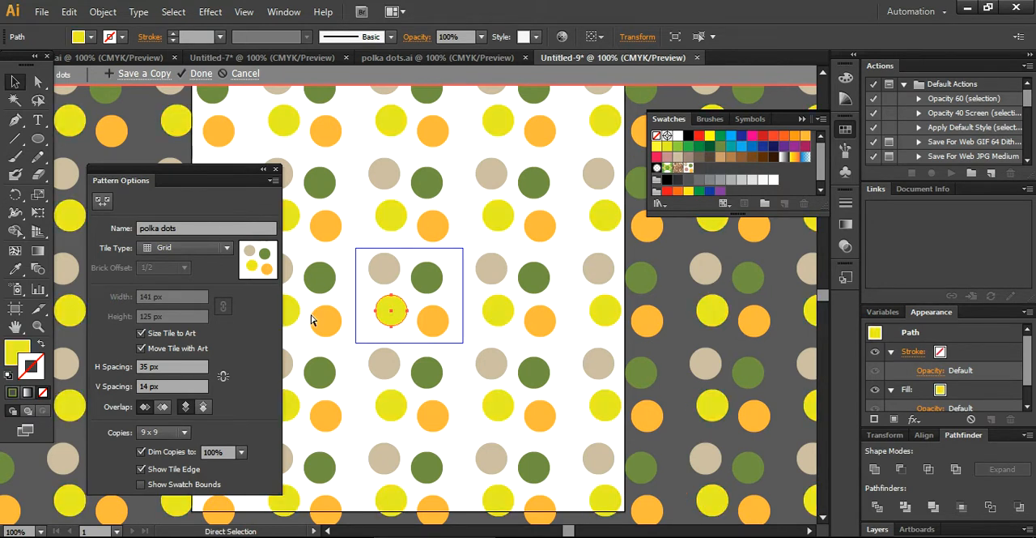
{"action": "key", "text": "ctrl+z"}
{"action": "key", "text": "ctrl+z"}
{"action": "key", "text": "ctrl+z"}
{"action": "key", "text": "ctrl+z"}
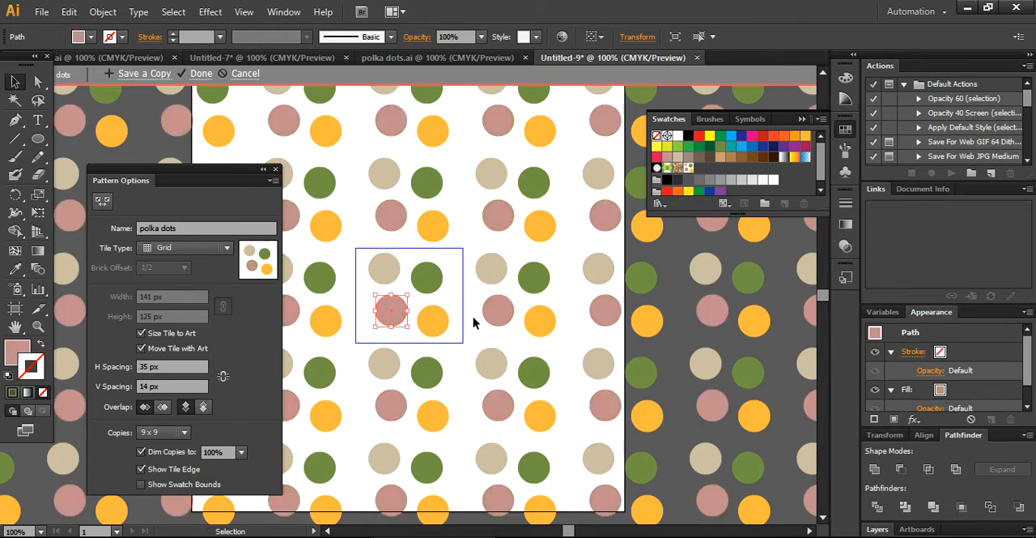
Step: Finish editing the pattern and delete the four original circles from the artboard
{"action": "left_click", "coordinate": [202, 73]}
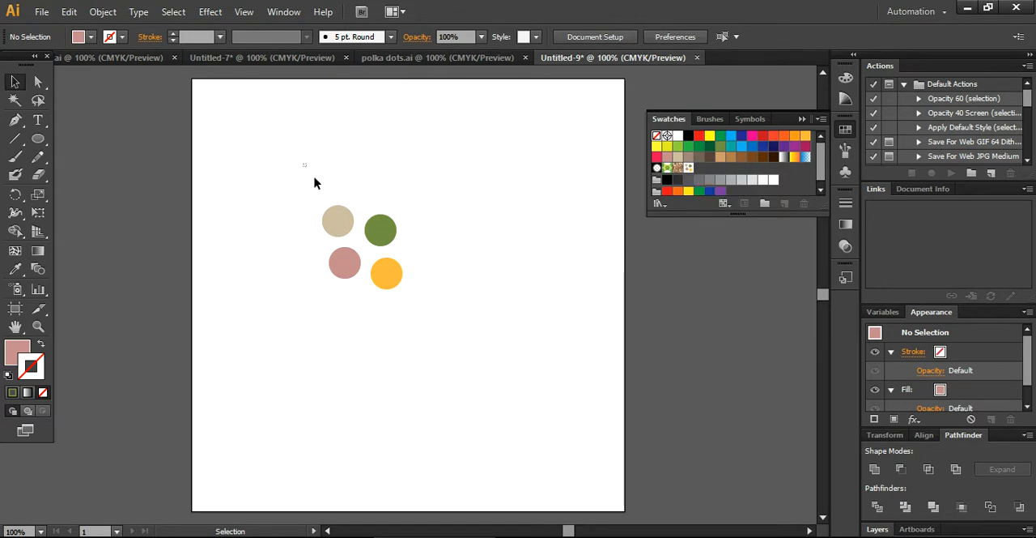
{"action": "left_click_drag", "start_coordinate": [303, 168], "coordinate": [475, 351]}
{"action": "key", "text": "Delete"}
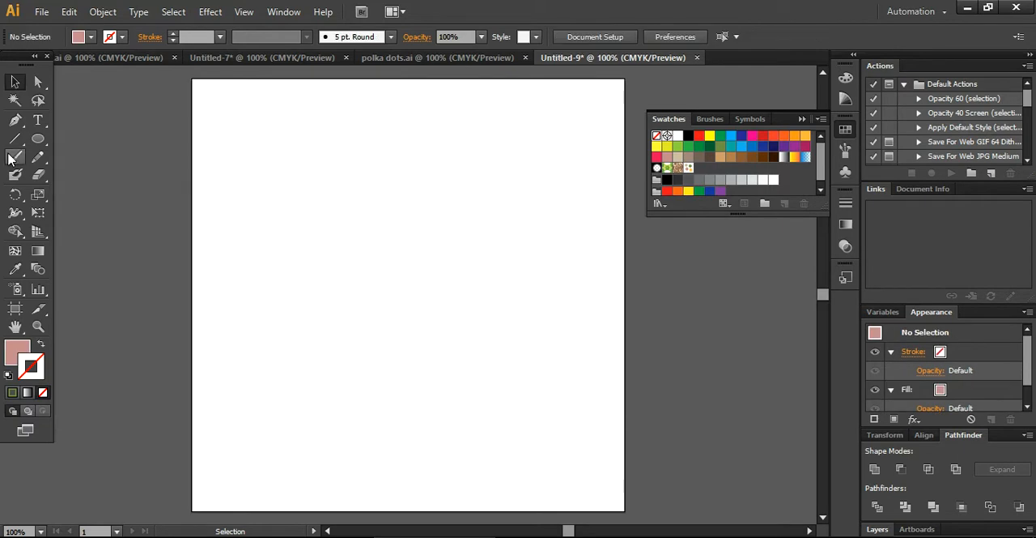
{"action": "left_click", "coordinate": [38, 139]}
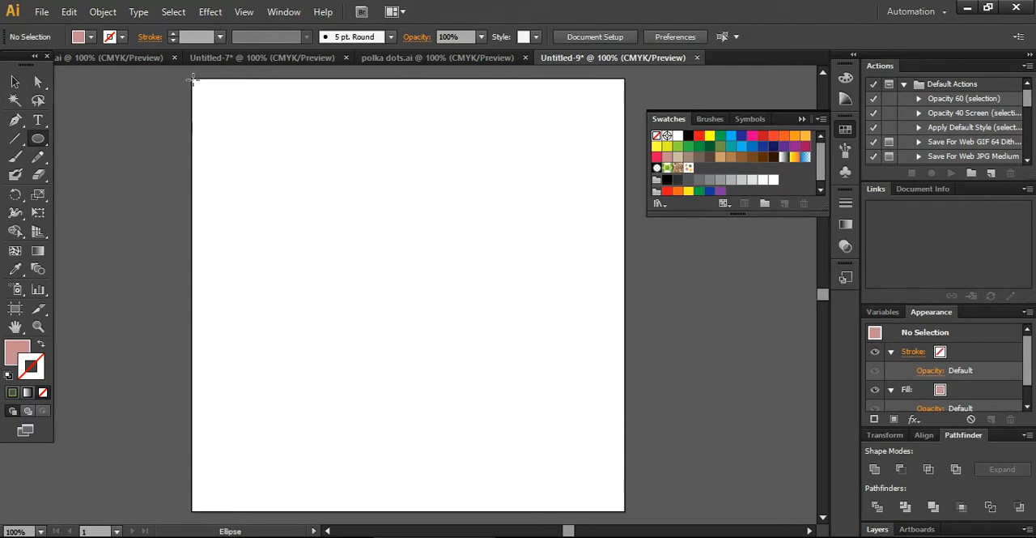
{"action": "left_click_drag", "start_coordinate": [191, 77], "coordinate": [591, 476]}
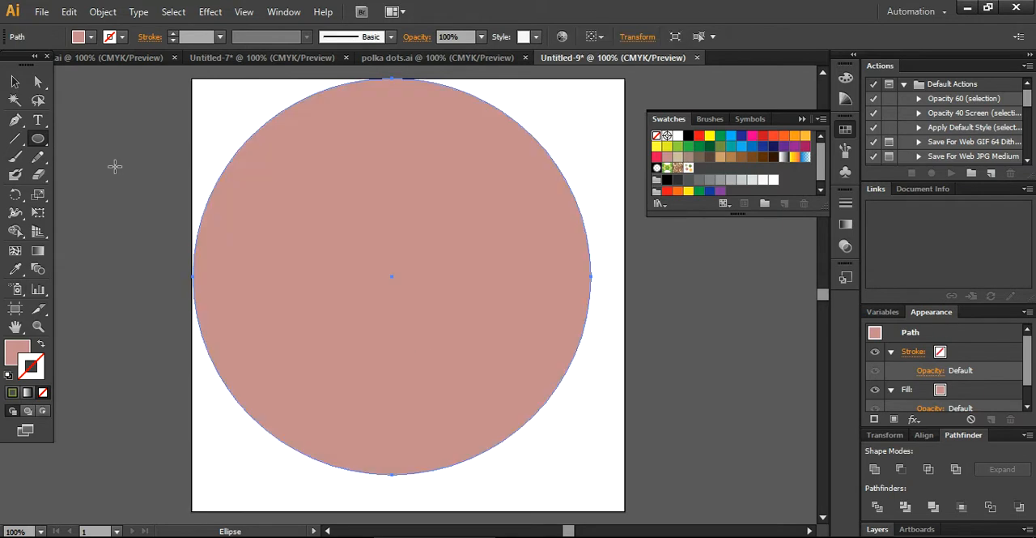
{"action": "left_click", "coordinate": [15, 82]}
{"action": "left_click", "coordinate": [115, 158]}
{"action": "left_click", "coordinate": [321, 274]}
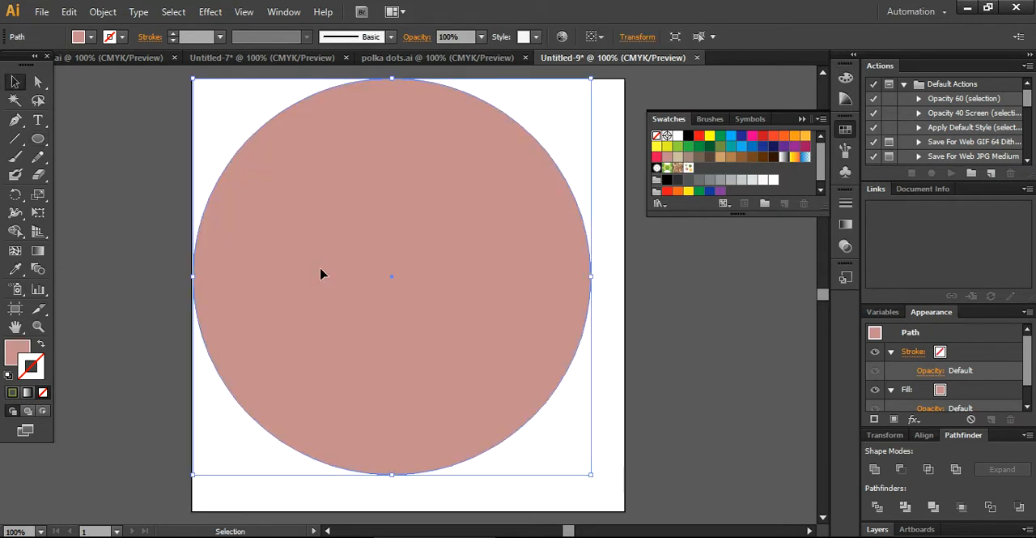
{"action": "key", "text": "Delete"}
Step: Draw a rectangle covering the whole artboard and apply the polka dots pattern swatch to its stroke and fill
{"action": "left_click_drag", "start_coordinate": [38, 138], "coordinate": [81, 146]}
{"action": "left_click_drag", "start_coordinate": [191, 77], "coordinate": [624, 511]}
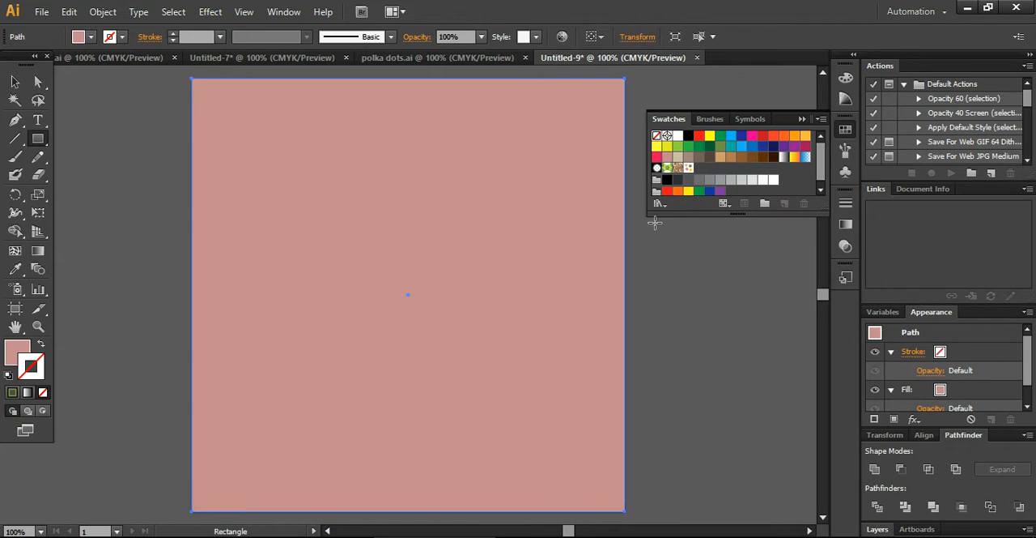
{"action": "left_click", "coordinate": [688, 168]}
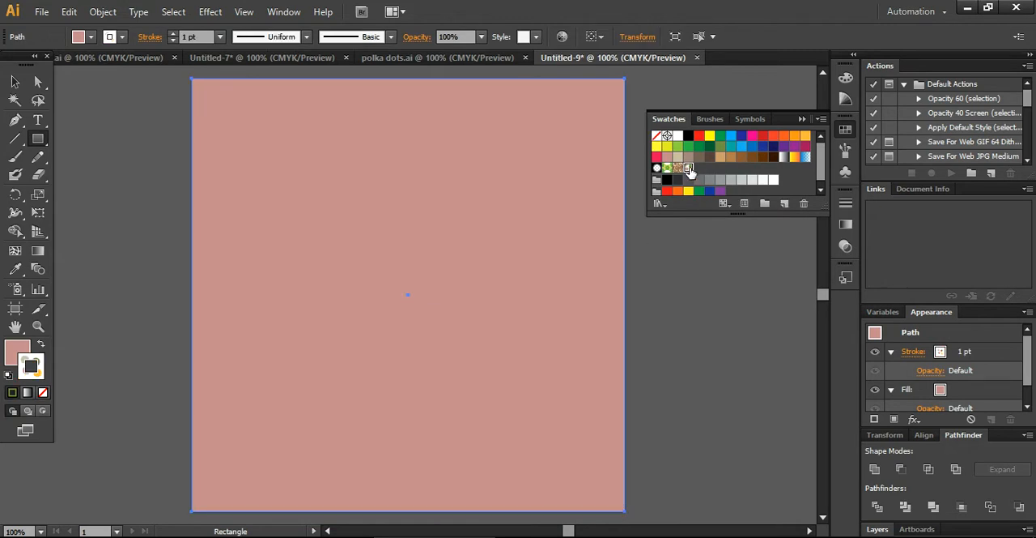
{"action": "left_click", "coordinate": [20, 354]}
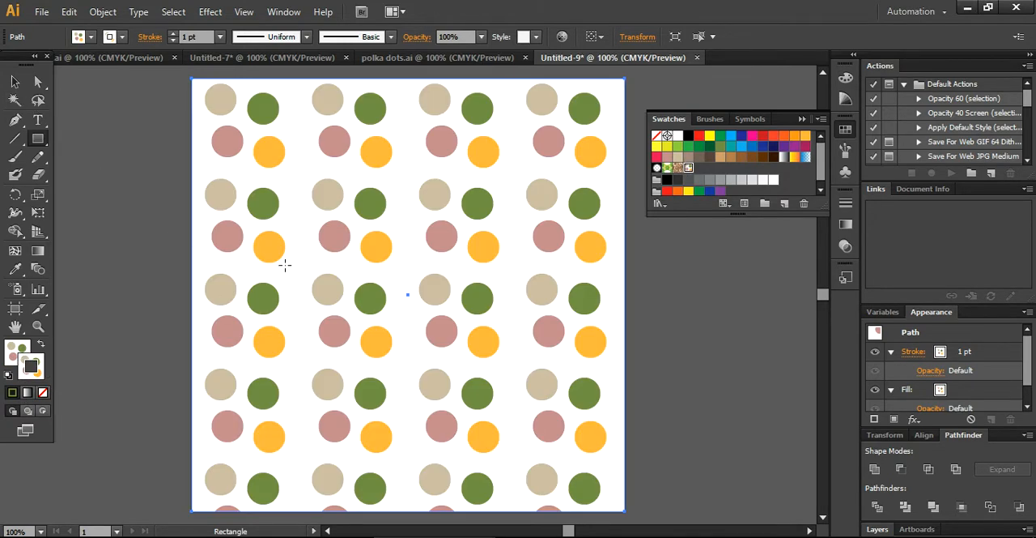
Step: Open the Scale options for the rectangle and exclude the object so that only its pattern is transformed
{"action": "right_click", "coordinate": [154, 284]}
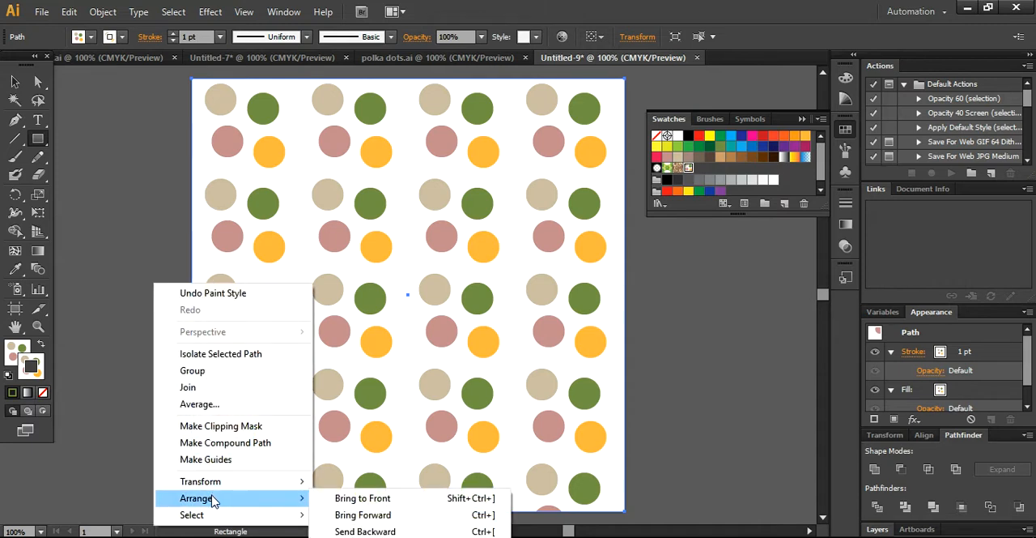
{"action": "mouse_move", "coordinate": [219, 481]}
{"action": "left_click", "coordinate": [354, 421]}
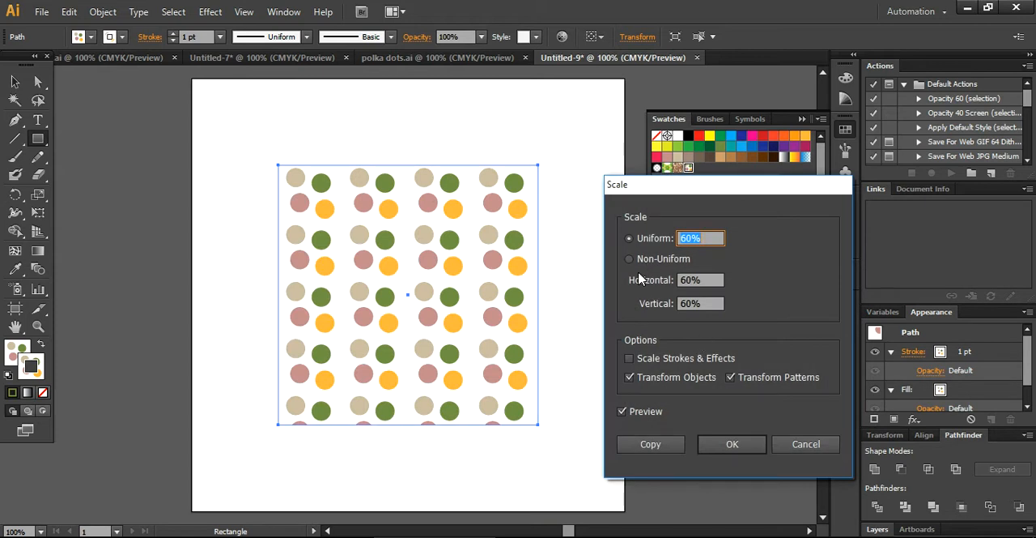
{"action": "left_click", "coordinate": [629, 377]}
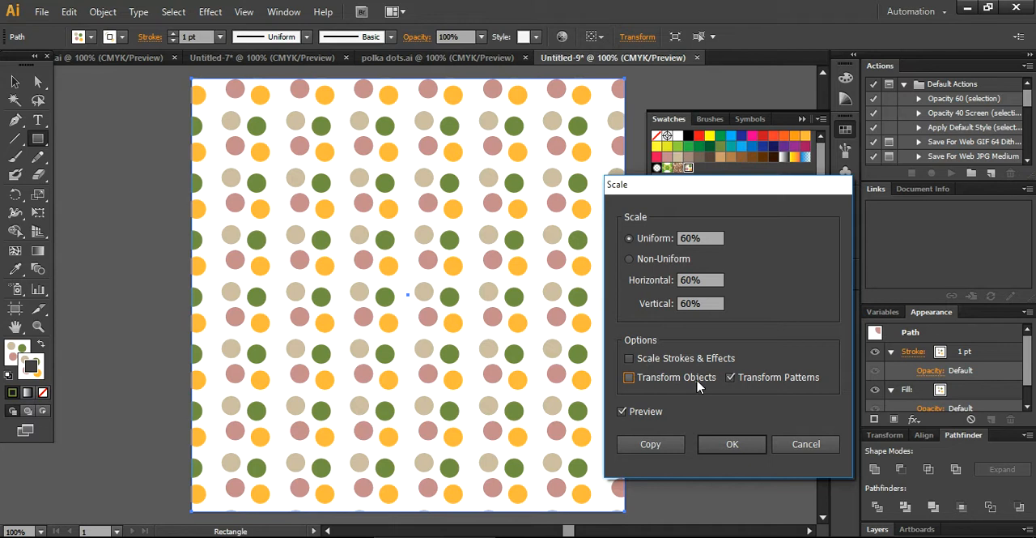
Step: Try larger and smaller uniform scales for the pattern, ending at 20%
{"action": "left_click", "coordinate": [706, 238]}
{"action": "key", "text": "Up"}
{"action": "key", "text": "Up"}
{"action": "key", "text": "Up"}
{"action": "key", "text": "Up"}
{"action": "key", "text": "Up"}
{"action": "key", "text": "Up"}
{"action": "key", "text": "Up"}
{"action": "key", "text": "Up"}
{"action": "key", "text": "Up"}
{"action": "key", "text": "Up"}
{"action": "key", "text": "Up"}
{"action": "key", "text": "Up"}
{"action": "key", "text": "Up"}
{"action": "key", "text": "Up"}
{"action": "key", "text": "Up"}
{"action": "key", "text": "Up"}
{"action": "key", "text": "Up"}
{"action": "key", "text": "Up"}
{"action": "key", "text": "Up"}
{"action": "key", "text": "Up"}
{"action": "key", "text": "Down"}
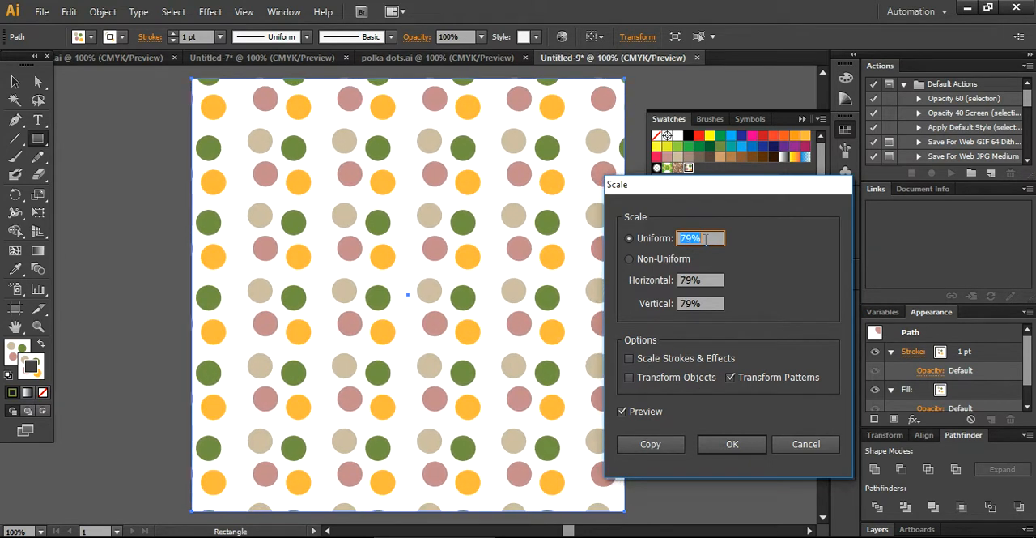
{"action": "key", "text": "Down"}
{"action": "key", "text": "Down"}
{"action": "key", "text": "Down"}
{"action": "key", "text": "Down"}
{"action": "key", "text": "Down"}
{"action": "key", "text": "Down"}
{"action": "key", "text": "Down"}
{"action": "key", "text": "Down"}
{"action": "key", "text": "Down"}
{"action": "key", "text": "Down"}
{"action": "key", "text": "Down"}
{"action": "key", "text": "Down"}
{"action": "key", "text": "Down"}
{"action": "key", "text": "Down"}
{"action": "key", "text": "Down"}
{"action": "key", "text": "Down"}
{"action": "key", "text": "Down"}
{"action": "key", "text": "Down"}
{"action": "key", "text": "Down"}
{"action": "key", "text": "Down"}
{"action": "key", "text": "Down"}
{"action": "key", "text": "Down"}
{"action": "key", "text": "Down"}
{"action": "key", "text": "Down"}
{"action": "key", "text": "Down"}
{"action": "key", "text": "Down"}
{"action": "key", "text": "Down"}
{"action": "key", "text": "Down"}
{"action": "key", "text": "Down"}
{"action": "key", "text": "Down"}
{"action": "key", "text": "Down"}
{"action": "key", "text": "Down"}
{"action": "key", "text": "Down"}
{"action": "key", "text": "Down"}
{"action": "key", "text": "Down"}
{"action": "key", "text": "Down"}
{"action": "key", "text": "Down"}
{"action": "key", "text": "Down"}
{"action": "key", "text": "Down"}
{"action": "key", "text": "Up"}
{"action": "key", "text": "Up"}
{"action": "key", "text": "Up"}
{"action": "key", "text": "Up"}
{"action": "key", "text": "Up"}
{"action": "key", "text": "Up"}
{"action": "key", "text": "Up"}
{"action": "key", "text": "Up"}
{"action": "key", "text": "Up"}
{"action": "key", "text": "Up"}
{"action": "key", "text": "Up"}
{"action": "key", "text": "Up"}
{"action": "key", "text": "Up"}
{"action": "key", "text": "Up"}
{"action": "key", "text": "Up"}
{"action": "key", "text": "Up"}
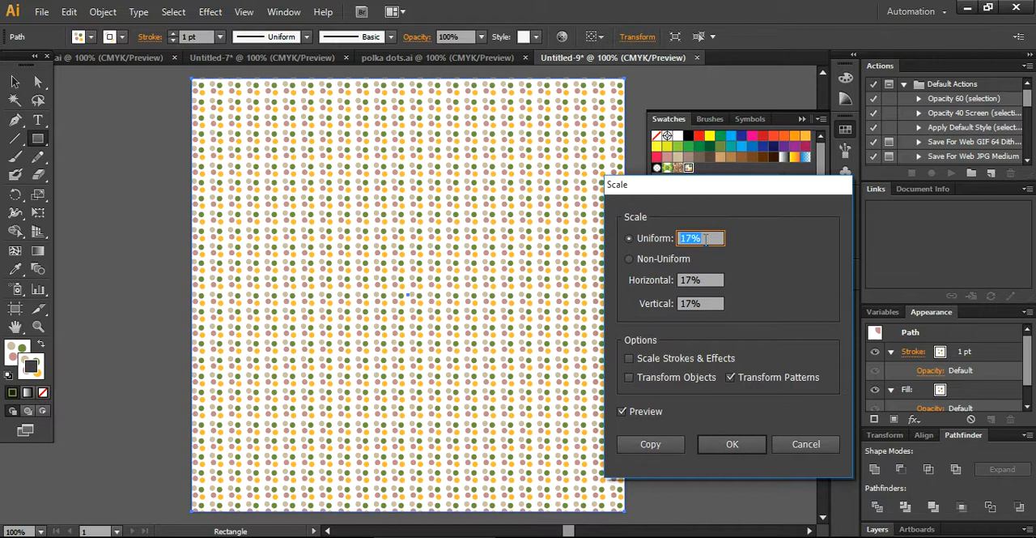
{"action": "key", "text": "Up"}
{"action": "key", "text": "Up"}
{"action": "key", "text": "Up"}
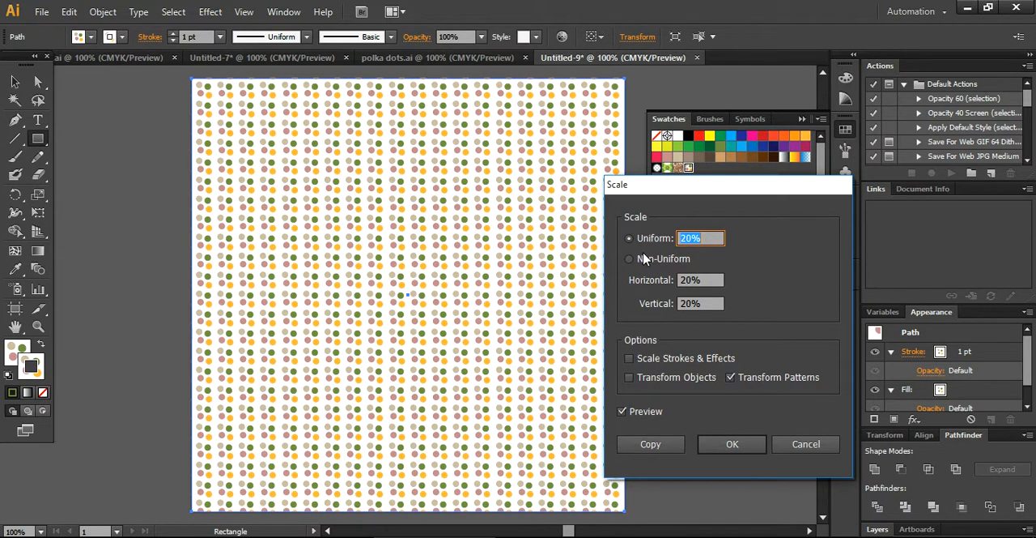
Step: Switch to non-uniform scaling, try a horizontal scale of 36%, and set it to 15%
{"action": "left_click", "coordinate": [633, 259]}
{"action": "left_click", "coordinate": [717, 280]}
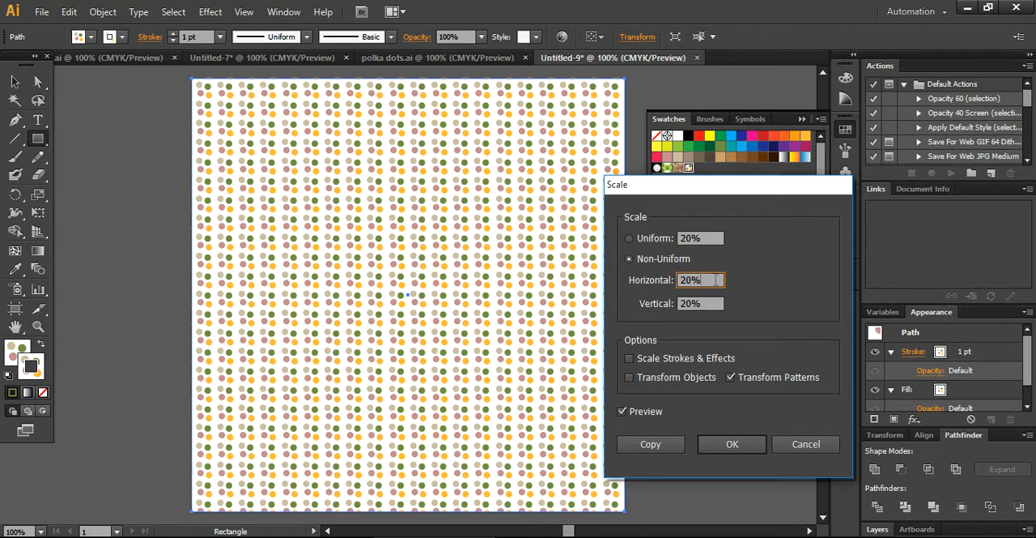
{"action": "key", "text": "Up"}
{"action": "key", "text": "Up"}
{"action": "key", "text": "Up"}
{"action": "key", "text": "Up"}
{"action": "key", "text": "Up"}
{"action": "key", "text": "Up"}
{"action": "key", "text": "Up"}
{"action": "key", "text": "Up"}
{"action": "key", "text": "Up"}
{"action": "key", "text": "Up"}
{"action": "key", "text": "Up"}
{"action": "key", "text": "Up"}
{"action": "key", "text": "Up"}
{"action": "key", "text": "Up"}
{"action": "key", "text": "Up"}
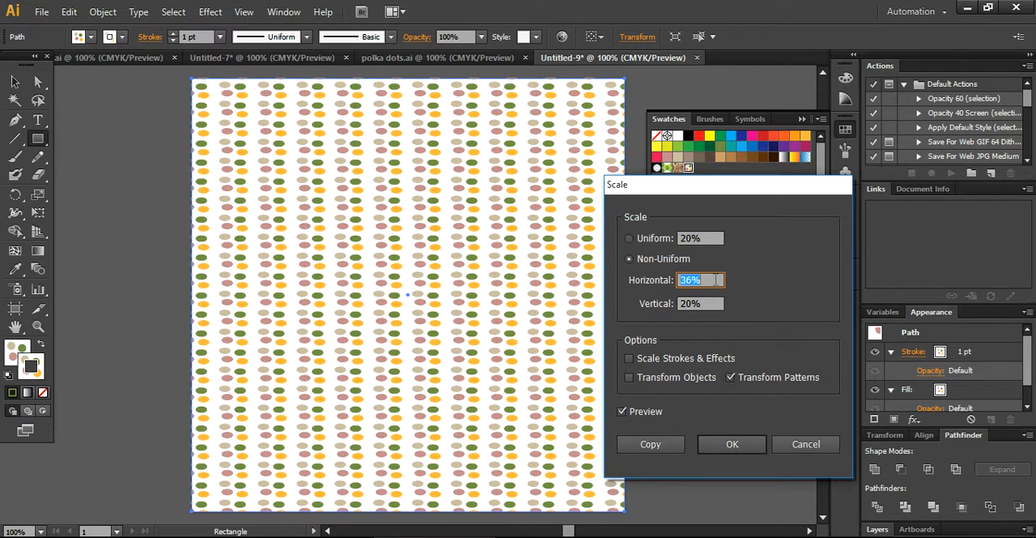
{"action": "key", "text": "Down"}
{"action": "key", "text": "Down"}
{"action": "key", "text": "Down"}
{"action": "key", "text": "Down"}
{"action": "key", "text": "Down"}
{"action": "key", "text": "Down"}
{"action": "key", "text": "Down"}
{"action": "key", "text": "Down"}
{"action": "key", "text": "Down"}
{"action": "key", "text": "Down"}
{"action": "key", "text": "Down"}
{"action": "key", "text": "Down"}
{"action": "key", "text": "Down"}
{"action": "key", "text": "Down"}
{"action": "key", "text": "Down"}
{"action": "key", "text": "Down"}
{"action": "key", "text": "Down"}
{"action": "key", "text": "Down"}
{"action": "key", "text": "Down"}
{"action": "key", "text": "Down"}
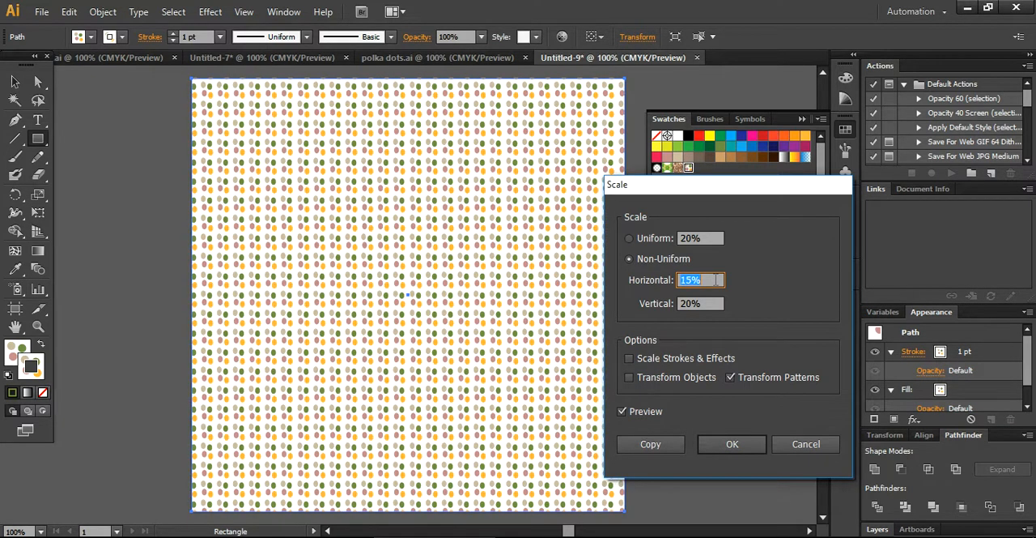
Step: Try vertical pattern scales of 6%, 49% and 25%, and set the vertical scale to 15%
{"action": "left_click", "coordinate": [708, 304]}
{"action": "key", "text": "Down"}
{"action": "key", "text": "Down"}
{"action": "key", "text": "Down"}
{"action": "key", "text": "Down"}
{"action": "key", "text": "Down"}
{"action": "key", "text": "Down"}
{"action": "key", "text": "Down"}
{"action": "key", "text": "Down"}
{"action": "key", "text": "Down"}
{"action": "key", "text": "Down"}
{"action": "key", "text": "Down"}
{"action": "key", "text": "Down"}
{"action": "key", "text": "Down"}
{"action": "key", "text": "Down"}
{"action": "key", "text": "Down"}
{"action": "key", "text": "Down"}
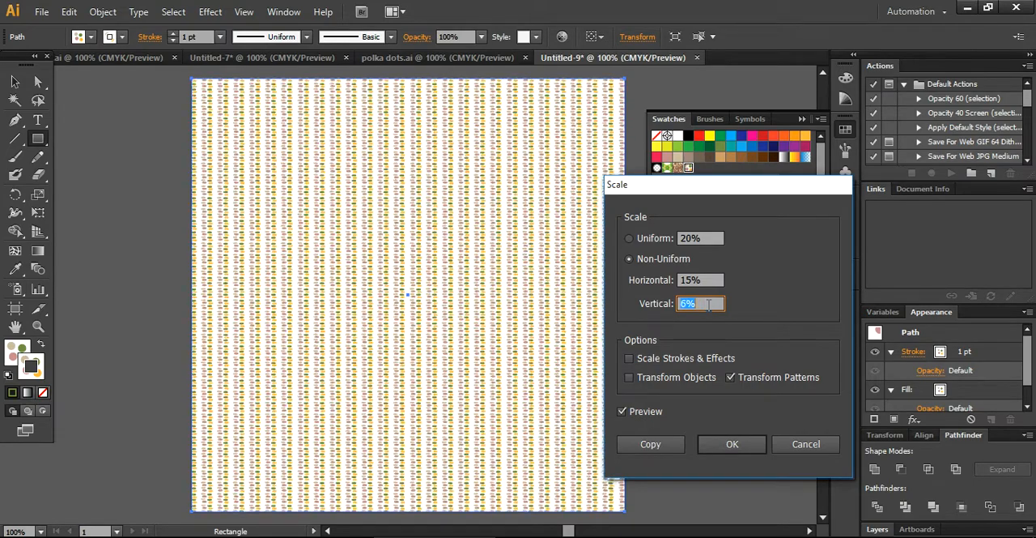
{"action": "key", "text": "Up"}
{"action": "key", "text": "Up"}
{"action": "key", "text": "Up"}
{"action": "key", "text": "Up"}
{"action": "key", "text": "Up"}
{"action": "key", "text": "Up"}
{"action": "key", "text": "Up"}
{"action": "key", "text": "Up"}
{"action": "key", "text": "Up"}
{"action": "key", "text": "Up"}
{"action": "key", "text": "Up"}
{"action": "key", "text": "Up"}
{"action": "key", "text": "Up"}
{"action": "key", "text": "Up"}
{"action": "key", "text": "Up"}
{"action": "key", "text": "Up"}
{"action": "key", "text": "Up"}
{"action": "key", "text": "Up"}
{"action": "key", "text": "Up"}
{"action": "key", "text": "Up"}
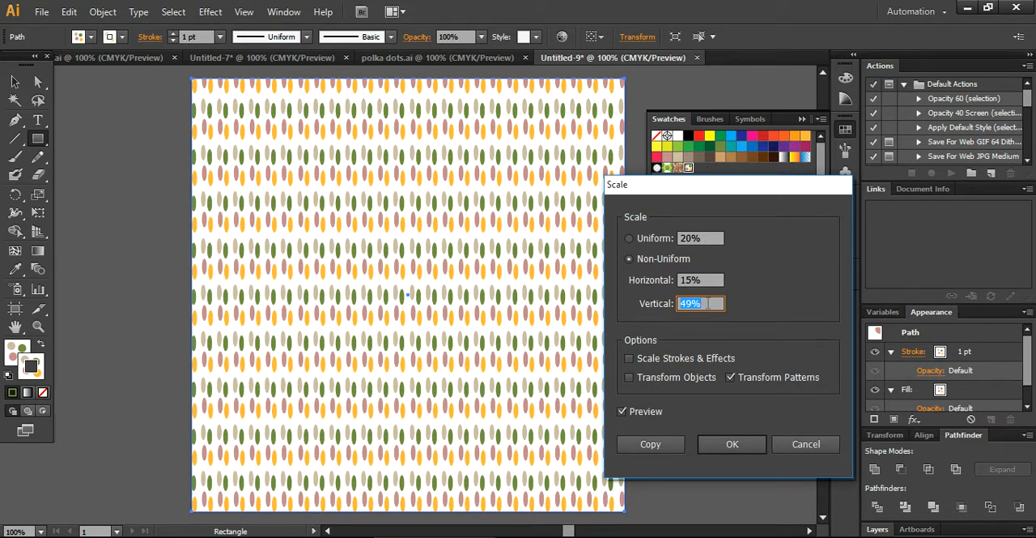
{"action": "key", "text": "Down"}
{"action": "key", "text": "Down"}
{"action": "key", "text": "Down"}
{"action": "key", "text": "Down"}
{"action": "key", "text": "Down"}
{"action": "key", "text": "Down"}
{"action": "key", "text": "Down"}
{"action": "key", "text": "Down"}
{"action": "key", "text": "Down"}
{"action": "key", "text": "Down"}
{"action": "key", "text": "Down"}
{"action": "key", "text": "Down"}
{"action": "key", "text": "Down"}
{"action": "key", "text": "Down"}
{"action": "key", "text": "Down"}
{"action": "key", "text": "Down"}
{"action": "key", "text": "Down"}
{"action": "key", "text": "Down"}
{"action": "key", "text": "Down"}
{"action": "key", "text": "Down"}
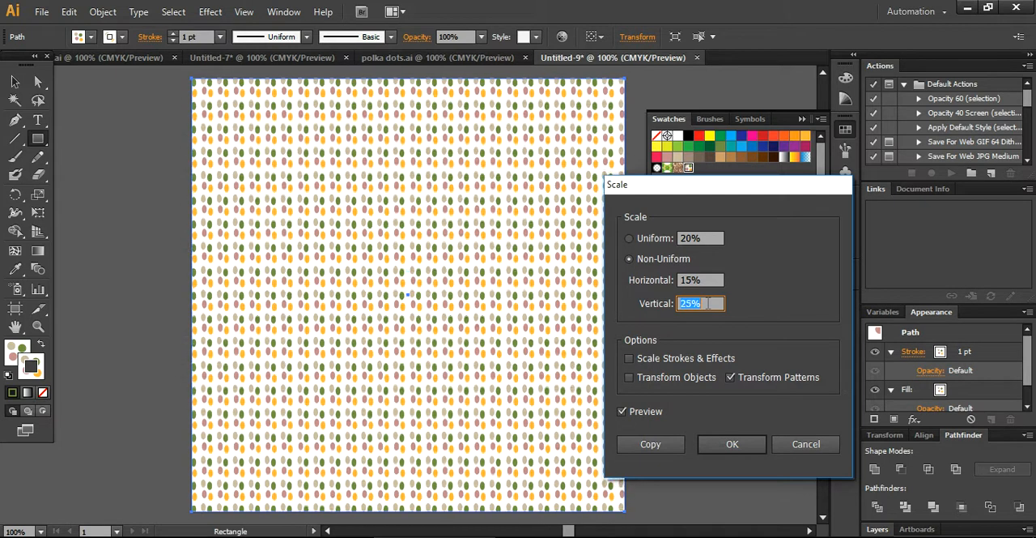
{"action": "key", "text": "Down"}
{"action": "key", "text": "Down"}
{"action": "key", "text": "Down"}
{"action": "key", "text": "Down"}
{"action": "key", "text": "Down"}
{"action": "key", "text": "Down"}
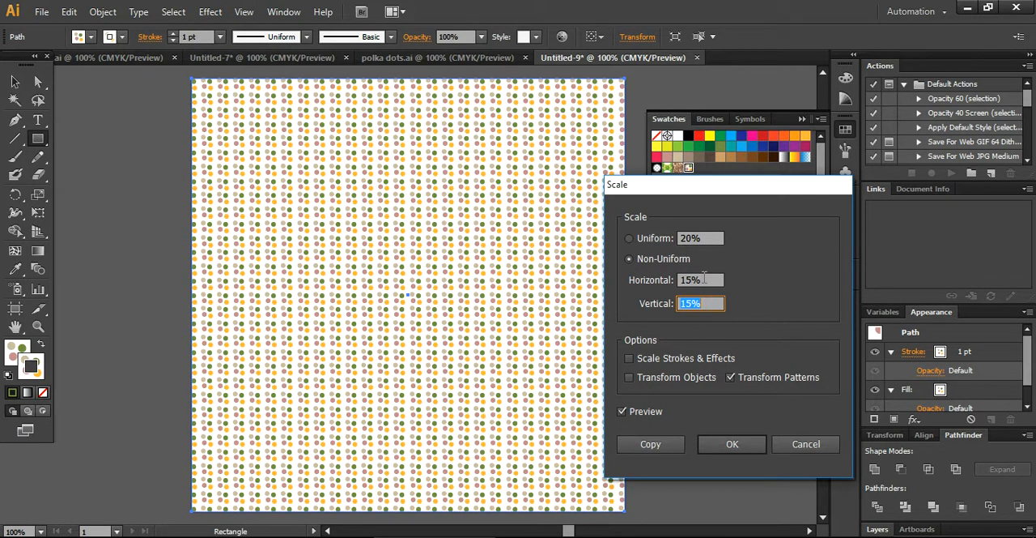
Step: Raise the horizontal pattern scale of the non-uniform setting to 35%
{"action": "left_click", "coordinate": [707, 280]}
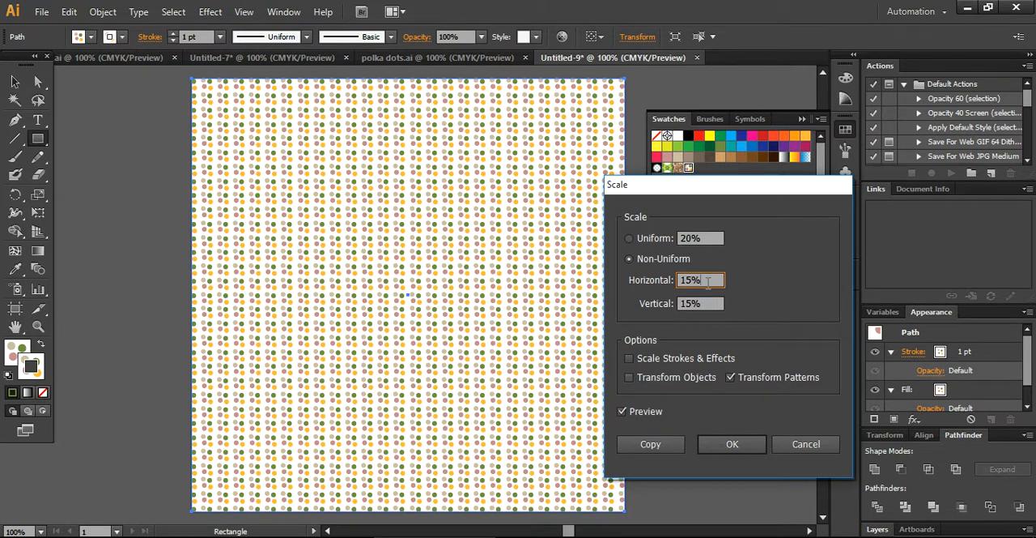
{"action": "key", "text": "Up"}
{"action": "key", "text": "Up"}
{"action": "key", "text": "Up"}
{"action": "key", "text": "Up"}
{"action": "key", "text": "Up"}
{"action": "key", "text": "Up"}
{"action": "key", "text": "Up"}
{"action": "key", "text": "Up"}
{"action": "key", "text": "Up"}
{"action": "key", "text": "Up"}
{"action": "key", "text": "Up"}
{"action": "key", "text": "Up"}
{"action": "key", "text": "Up"}
{"action": "key", "text": "Up"}
{"action": "key", "text": "Up"}
{"action": "key", "text": "Up"}
{"action": "key", "text": "Up"}
{"action": "key", "text": "Up"}
{"action": "key", "text": "Up"}
{"action": "key", "text": "Up"}
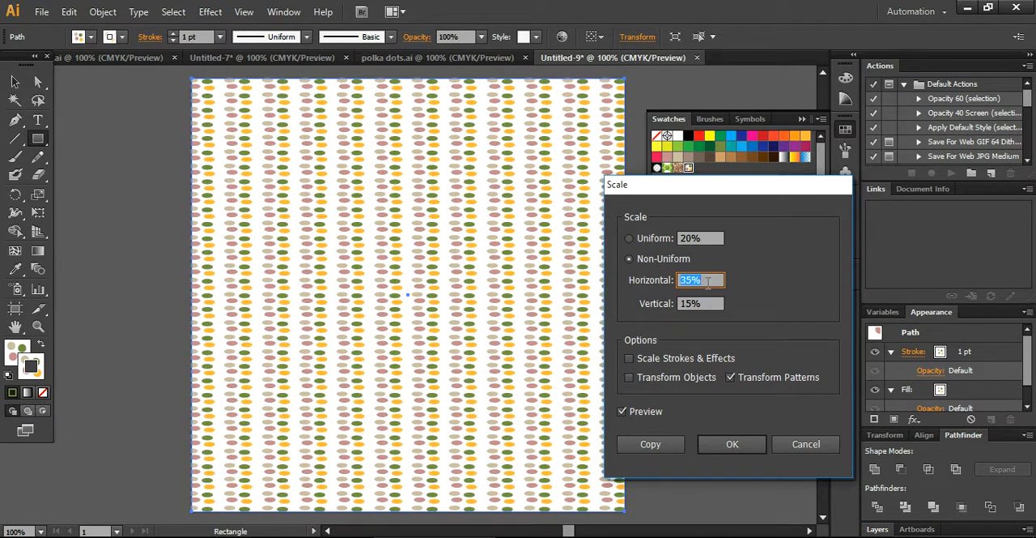
Step: Try vertical pattern scales of 14% and 25%, and set the vertical scale to 35%
{"action": "left_click", "coordinate": [706, 303]}
{"action": "key", "text": "Up"}
{"action": "key", "text": "Up"}
{"action": "key", "text": "Up"}
{"action": "key", "text": "Up"}
{"action": "key", "text": "Up"}
{"action": "key", "text": "Up"}
{"action": "key", "text": "Up"}
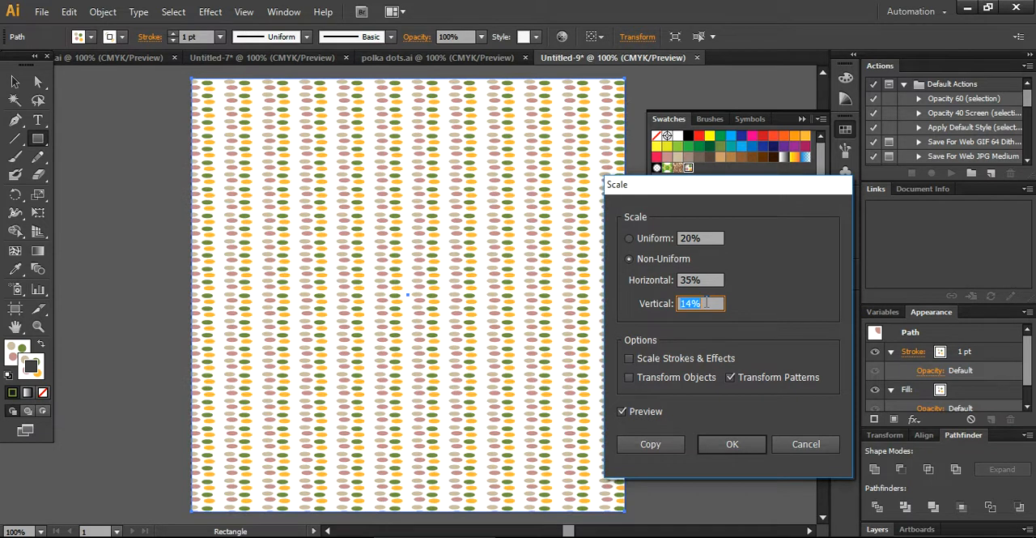
{"action": "key", "text": "Up"}
{"action": "key", "text": "Up"}
{"action": "key", "text": "Up"}
{"action": "key", "text": "Up"}
{"action": "key", "text": "Up"}
{"action": "key", "text": "Up"}
{"action": "key", "text": "Up"}
{"action": "key", "text": "Up"}
{"action": "key", "text": "Up"}
{"action": "key", "text": "Up"}
{"action": "key", "text": "Up"}
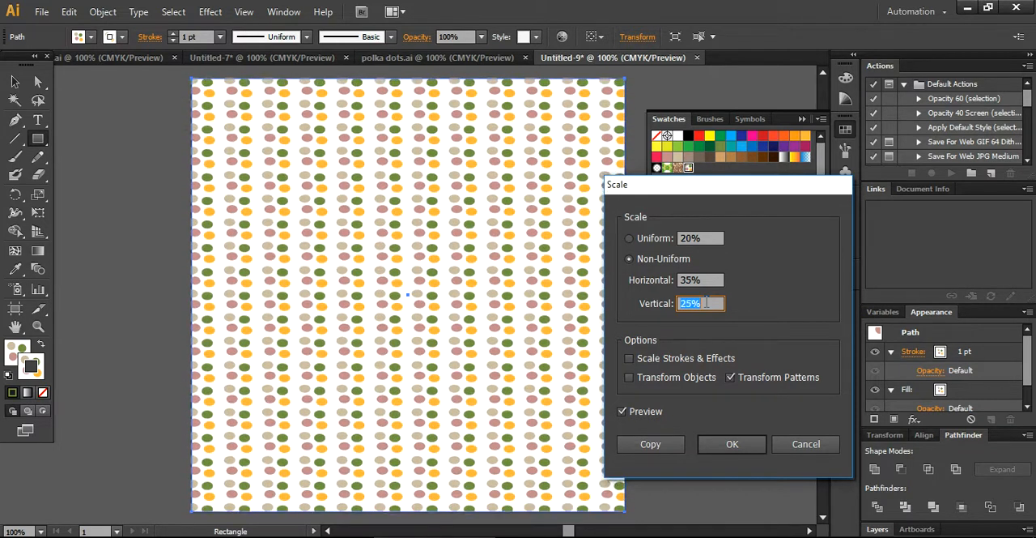
{"action": "key", "text": "Up"}
{"action": "key", "text": "Up"}
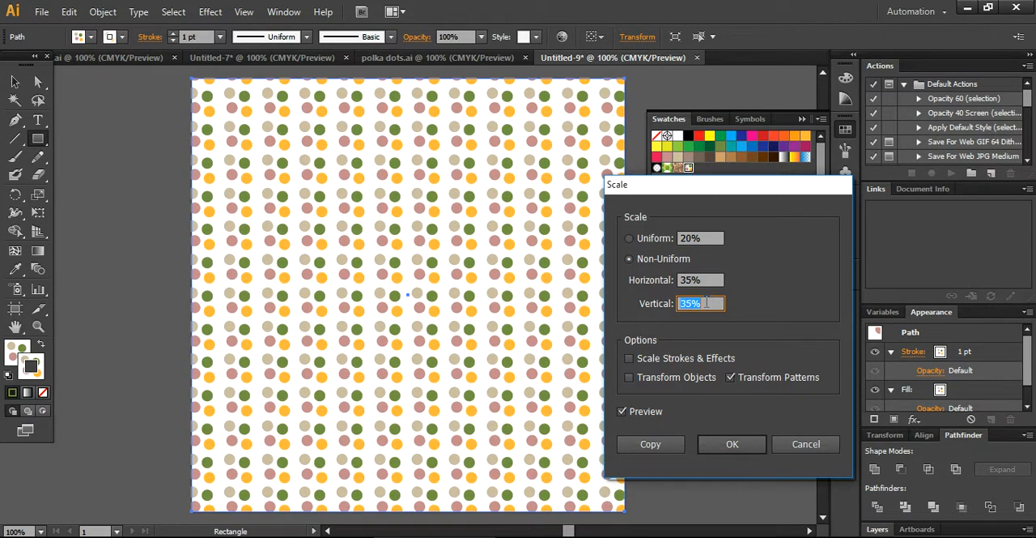
Step: Switch back to uniform scaling, try 19% and 28%, and apply a 17% scale to the rectangle's pattern
{"action": "left_click", "coordinate": [707, 238]}
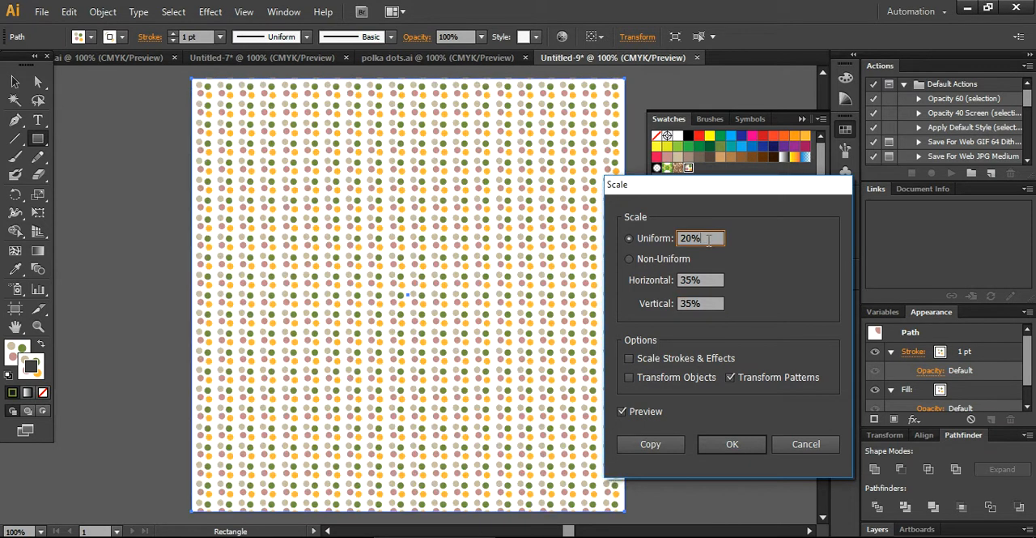
{"action": "key", "text": "Down"}
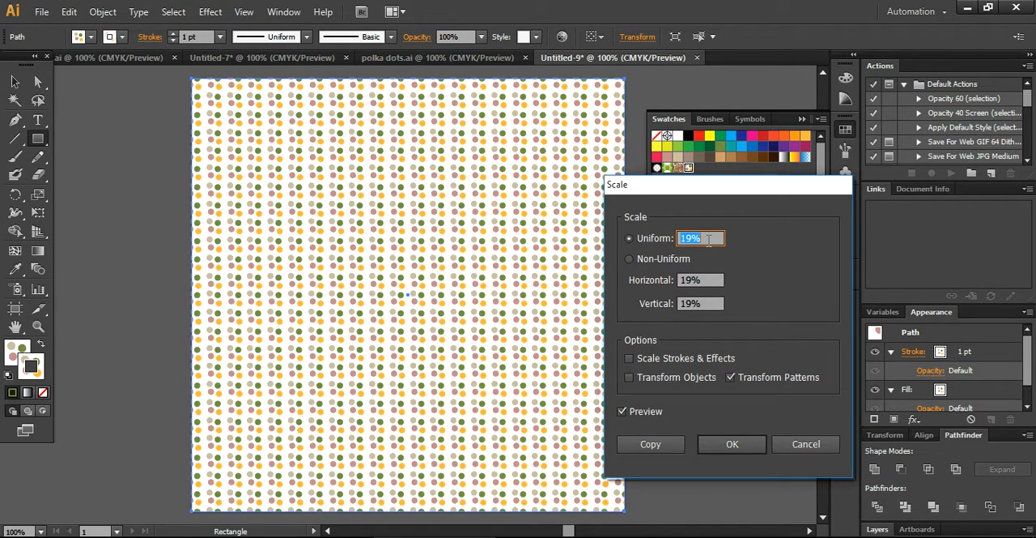
{"action": "key", "text": "Up"}
{"action": "key", "text": "Up"}
{"action": "key", "text": "Up"}
{"action": "key", "text": "Up"}
{"action": "key", "text": "Up"}
{"action": "key", "text": "Up"}
{"action": "key", "text": "Up"}
{"action": "key", "text": "Up"}
{"action": "key", "text": "Up"}
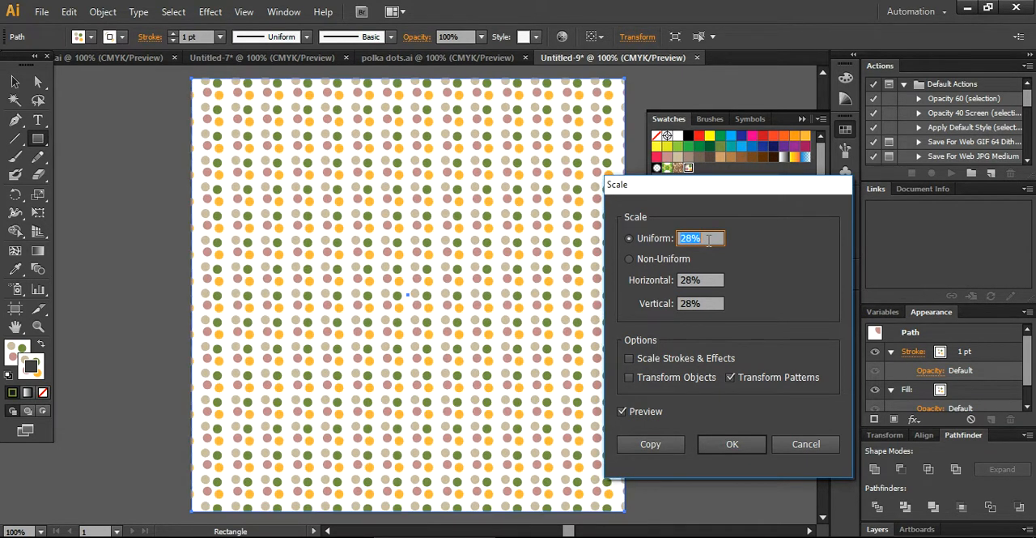
{"action": "key", "text": "Down"}
{"action": "key", "text": "Down"}
{"action": "key", "text": "Down"}
{"action": "key", "text": "Down"}
{"action": "key", "text": "Down"}
{"action": "key", "text": "Down"}
{"action": "key", "text": "Down"}
{"action": "key", "text": "Down"}
{"action": "key", "text": "Down"}
{"action": "key", "text": "Down"}
{"action": "key", "text": "Down"}
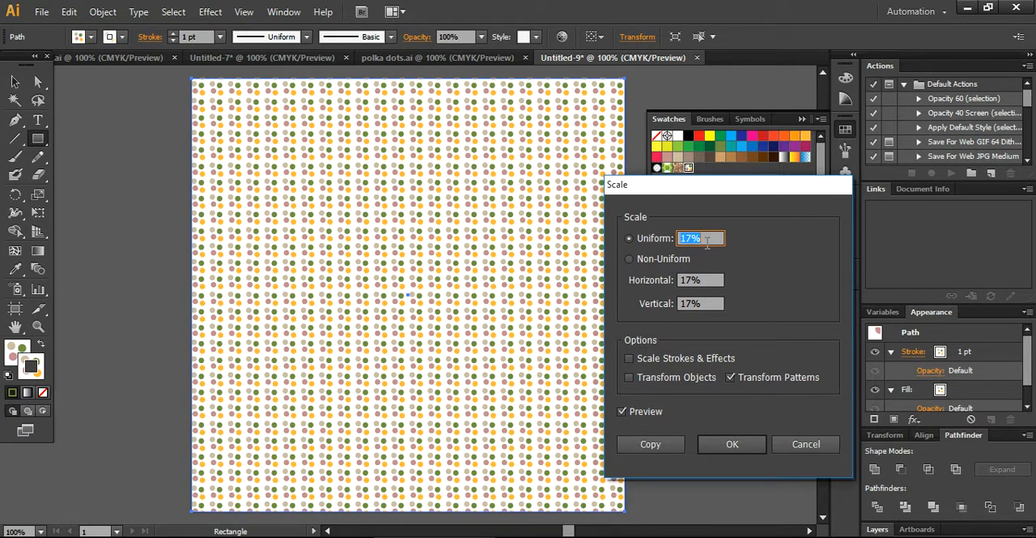
{"action": "left_click", "coordinate": [734, 444]}
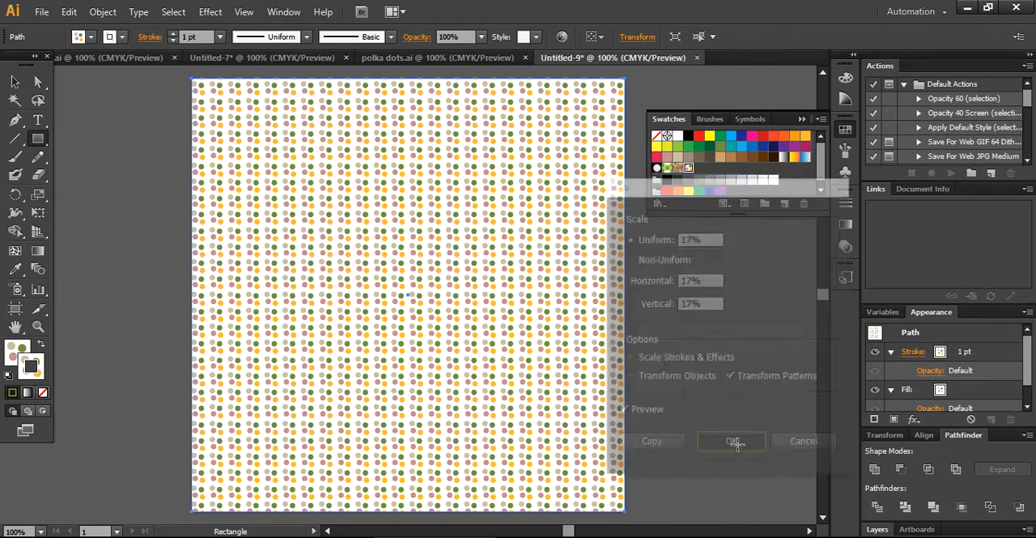
Step: Draw a circle with the polka dots pattern fill below the artboard using the Ellipse tool
{"action": "scroll", "coordinate": [826, 304], "scroll_direction": "down", "scroll_amount": 2}
{"action": "scroll", "coordinate": [826, 304], "scroll_direction": "down", "scroll_amount": 3}
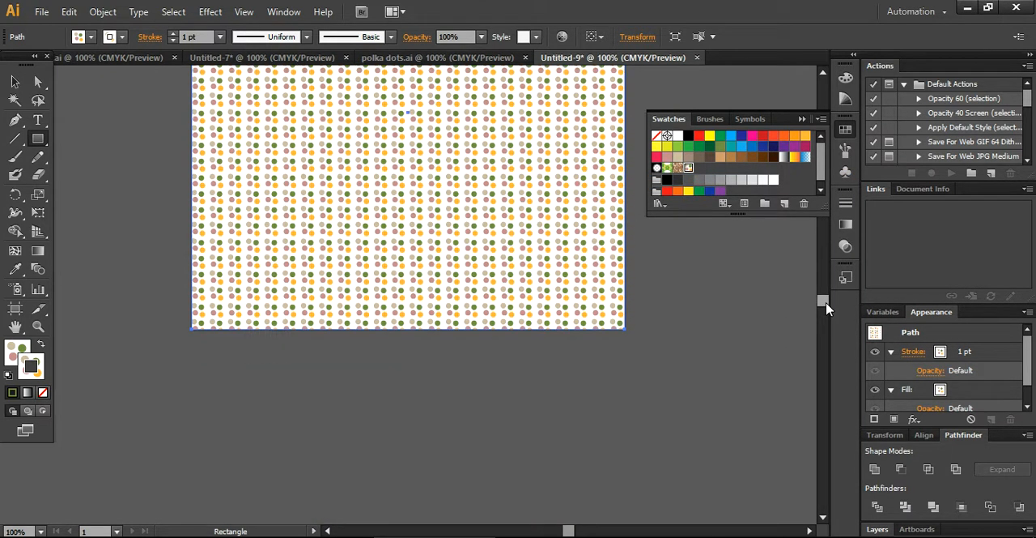
{"action": "scroll", "coordinate": [826, 304], "scroll_direction": "down", "scroll_amount": 3}
{"action": "left_click", "coordinate": [14, 82]}
{"action": "left_click_drag", "start_coordinate": [37, 138], "coordinate": [104, 183]}
{"action": "left_click_drag", "start_coordinate": [203, 280], "coordinate": [405, 482]}
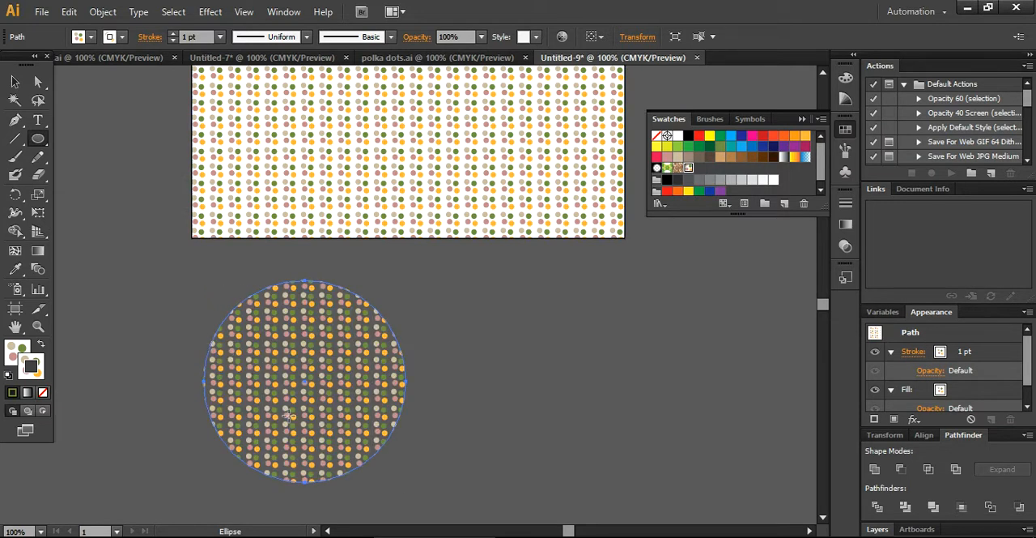
Step: Move only the circle's pattern by -3 px horizontally and -1 px vertically, and reposition the circle just beneath the artboard's lower edge
{"action": "left_click", "coordinate": [14, 82]}
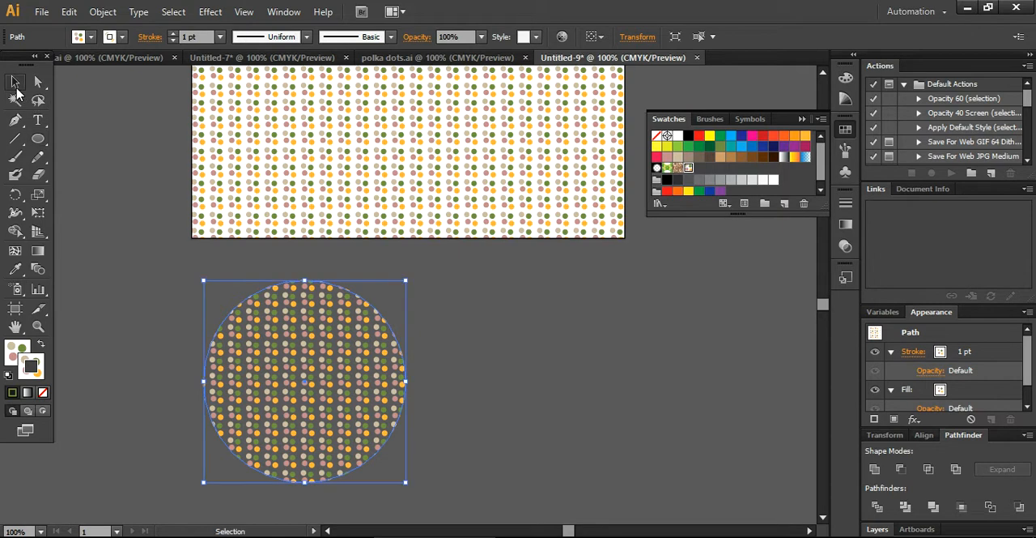
{"action": "key", "text": "Return"}
{"action": "left_click", "coordinate": [777, 422]}
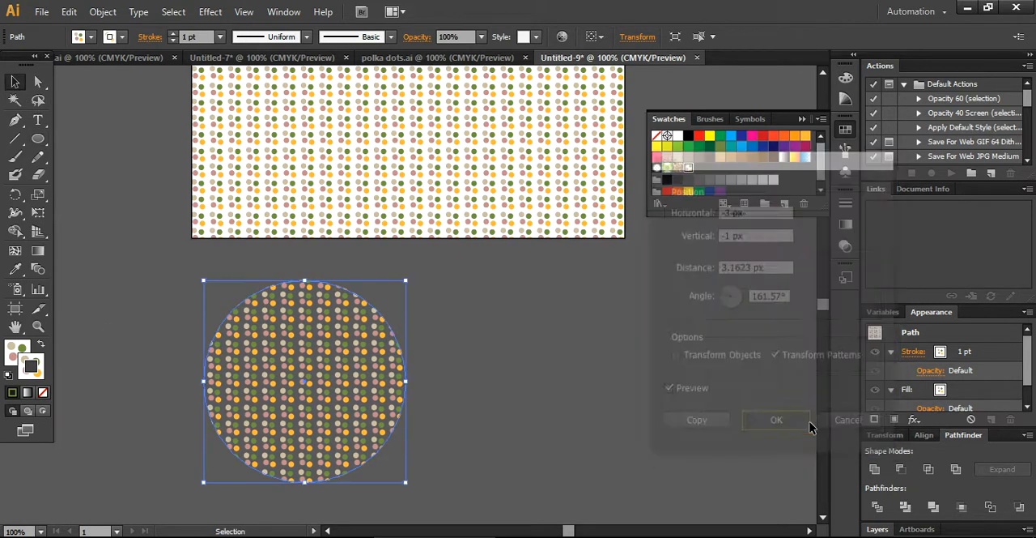
{"action": "left_click_drag", "start_coordinate": [365, 392], "coordinate": [348, 364]}
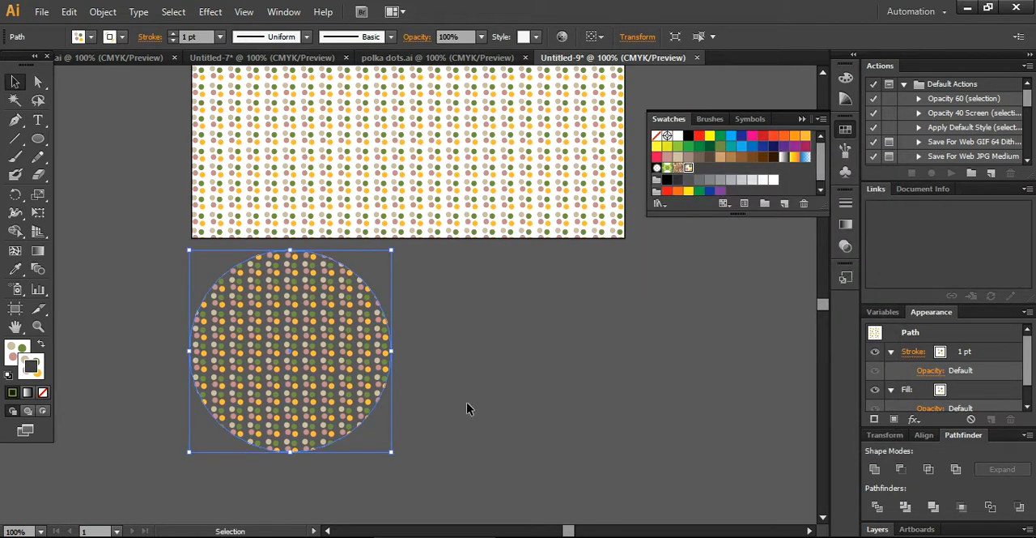
Step: Move the pattern rectangle aside to expose the white artboard behind it, and return it to the artboard
{"action": "left_click", "coordinate": [466, 402]}
{"action": "left_click_drag", "start_coordinate": [447, 185], "coordinate": [646, 438]}
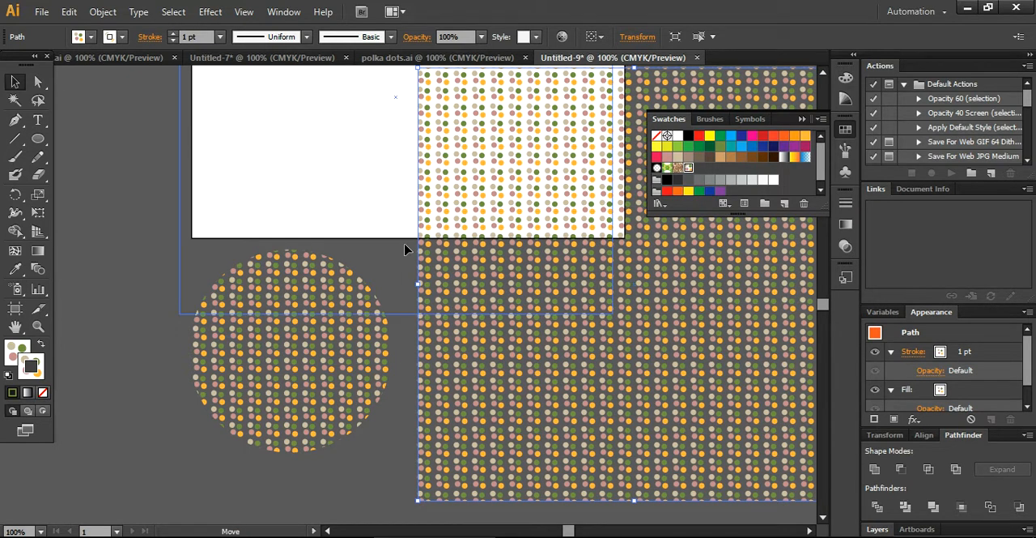
{"action": "left_click_drag", "start_coordinate": [419, 171], "coordinate": [419, 170]}
{"action": "left_click", "coordinate": [599, 356]}
Step: Zoom out to 66.67% and draw a second rectangle covering the whole artboard
{"action": "left_click_drag", "start_coordinate": [821, 305], "coordinate": [824, 302]}
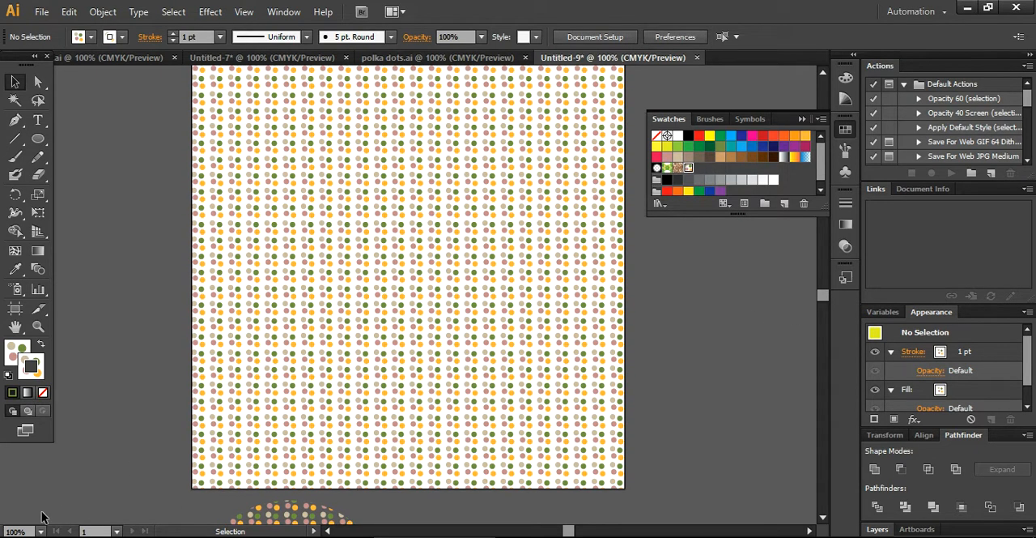
{"action": "left_click", "coordinate": [40, 530]}
{"action": "left_click", "coordinate": [63, 348]}
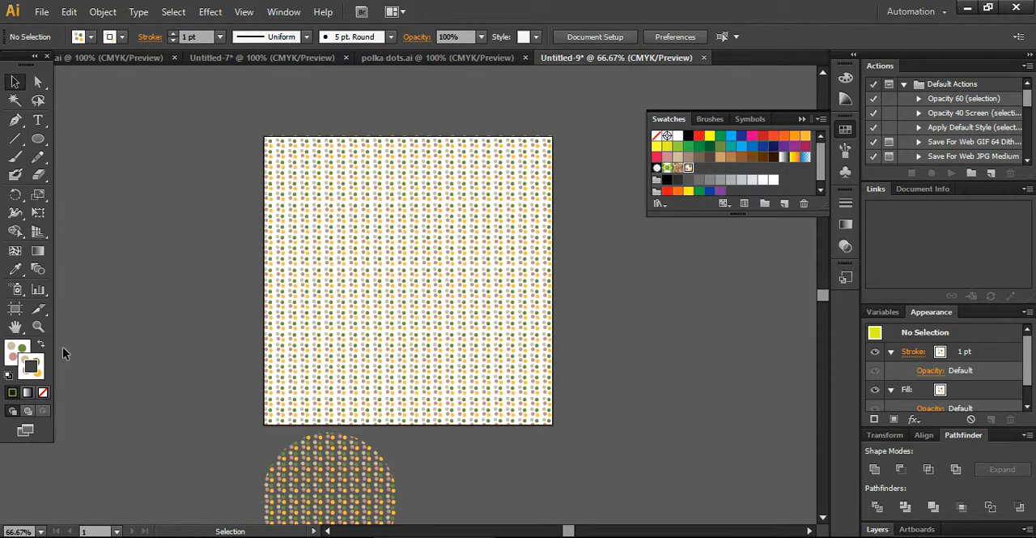
{"action": "left_click_drag", "start_coordinate": [38, 138], "coordinate": [81, 143]}
{"action": "left_click", "coordinate": [81, 143]}
{"action": "left_click_drag", "start_coordinate": [264, 136], "coordinate": [554, 426]}
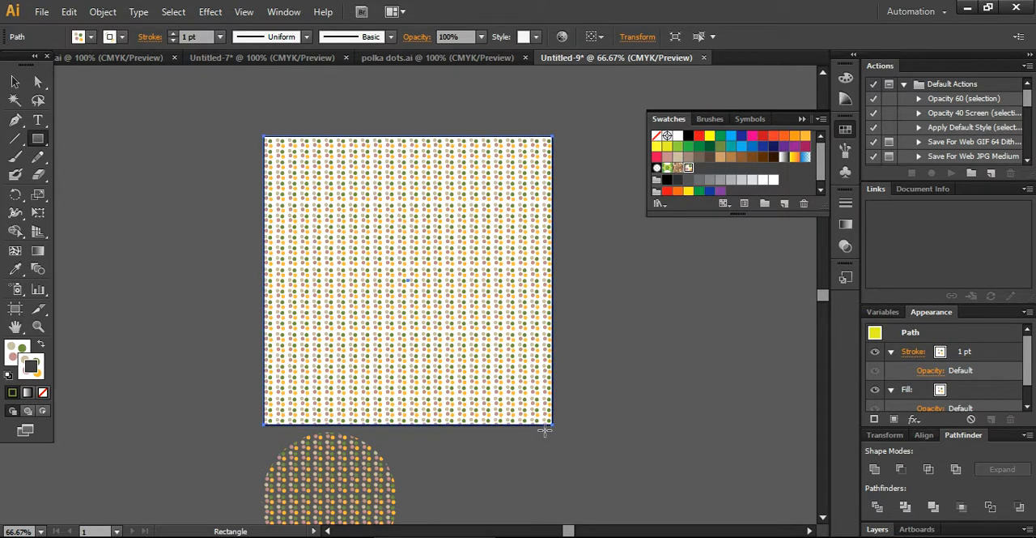
Step: Try a yellow fill on the new rectangle, and fill it with the solid beige swatch
{"action": "left_click", "coordinate": [90, 37]}
{"action": "left_click", "coordinate": [62, 63]}
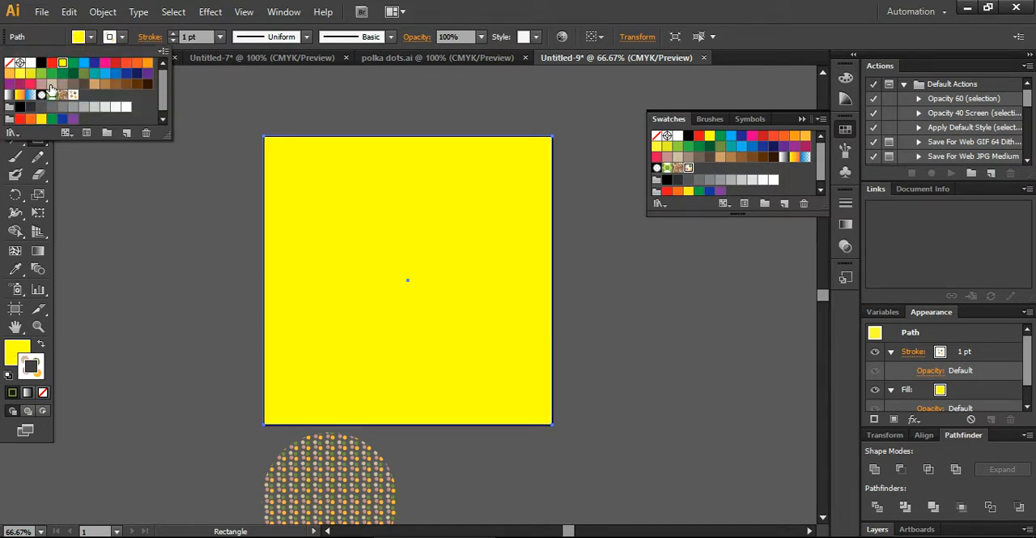
{"action": "left_click", "coordinate": [51, 83]}
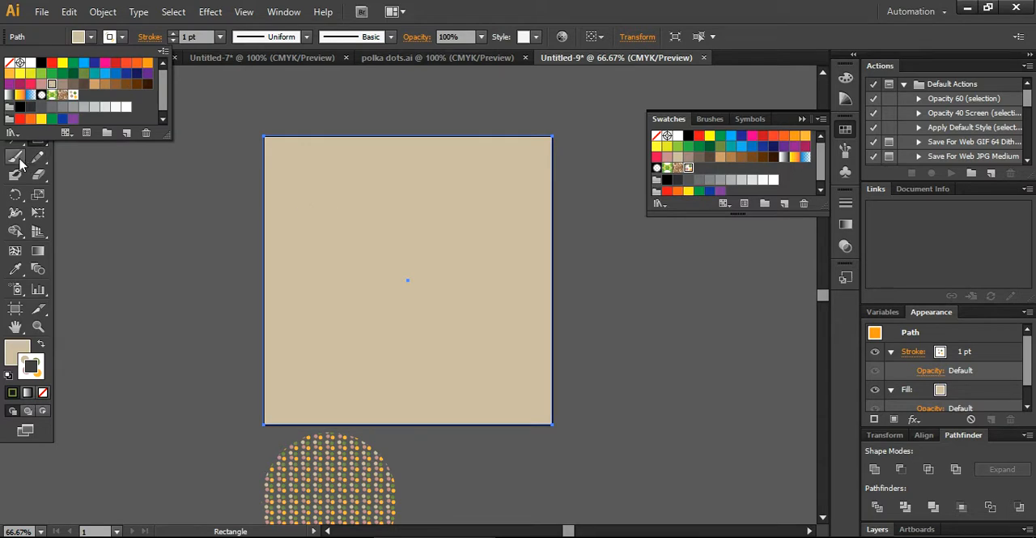
{"action": "left_click", "coordinate": [15, 81]}
{"action": "left_click", "coordinate": [142, 204]}
Step: Set the beige rectangle's opacity to 30% and send it to the back, behind the pattern
{"action": "left_click", "coordinate": [361, 232]}
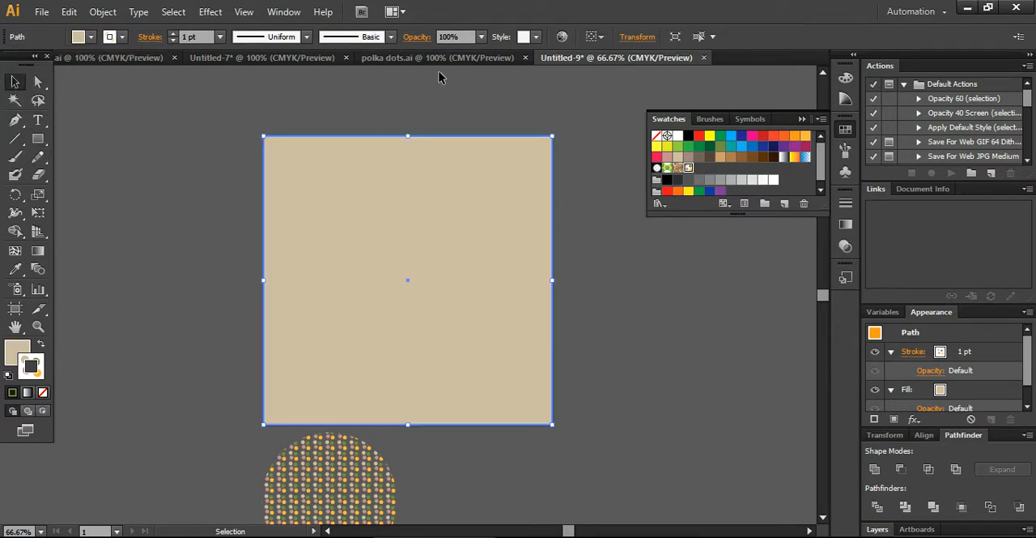
{"action": "left_click", "coordinate": [481, 37]}
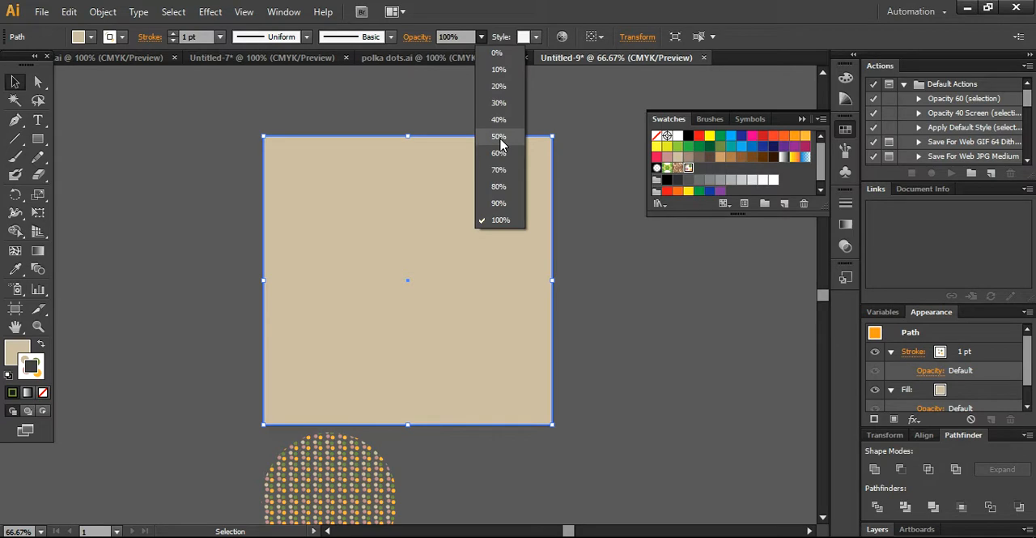
{"action": "left_click", "coordinate": [498, 103]}
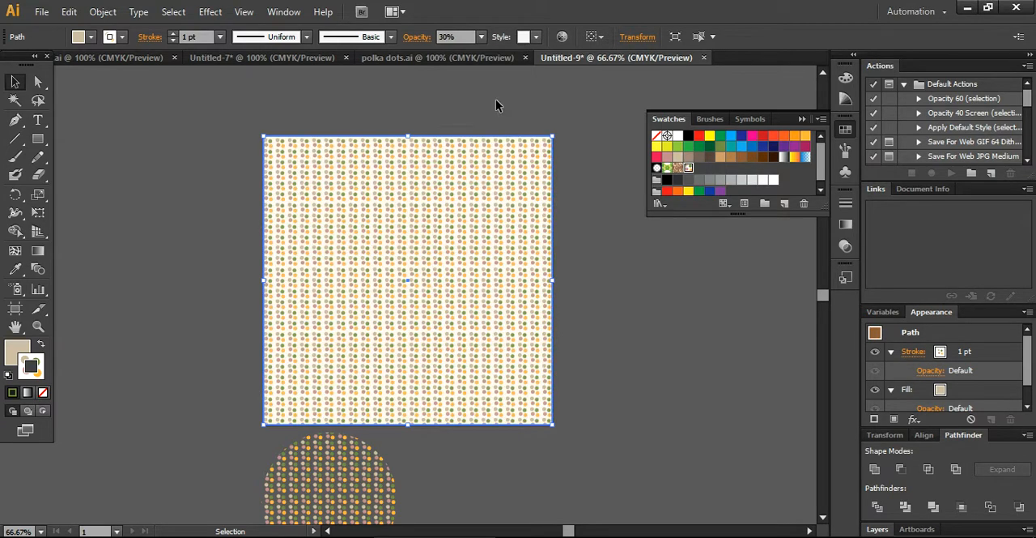
{"action": "right_click", "coordinate": [434, 168]}
{"action": "mouse_move", "coordinate": [525, 385]}
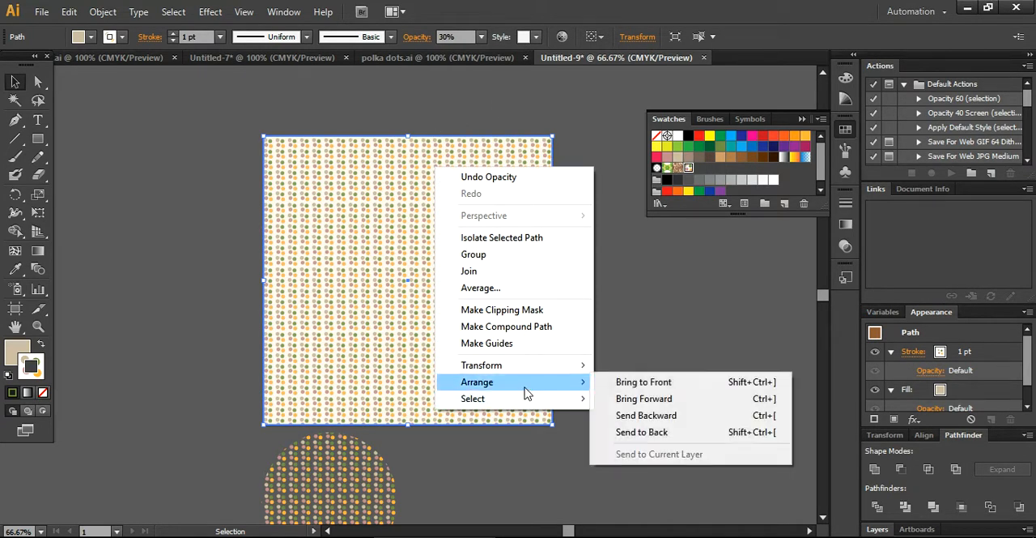
{"action": "left_click", "coordinate": [633, 431]}
{"action": "left_click", "coordinate": [643, 390]}
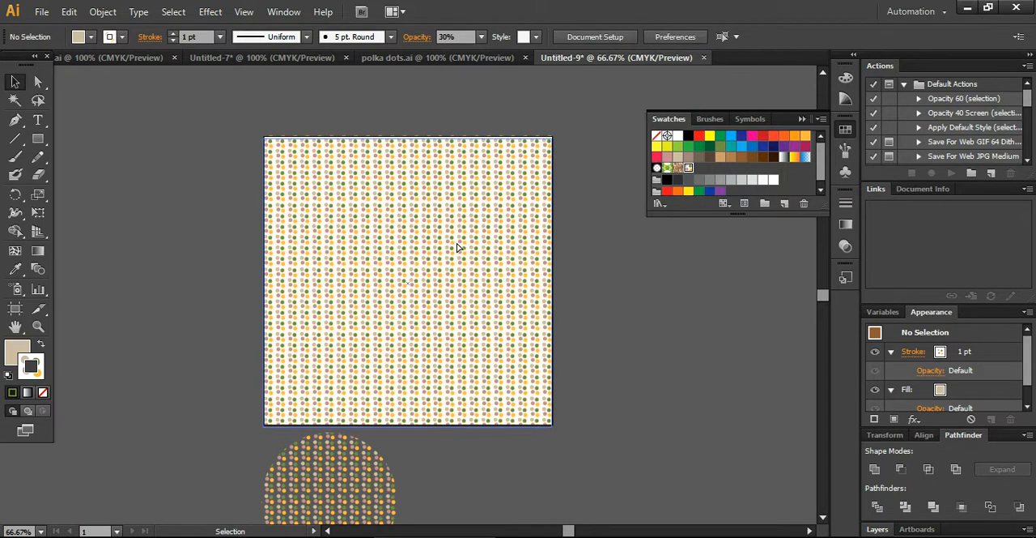
Step: Offset the pattern rectangle from the beige background and set the background's opacity to 100%
{"action": "left_click_drag", "start_coordinate": [453, 241], "coordinate": [468, 292]}
{"action": "left_click", "coordinate": [428, 158]}
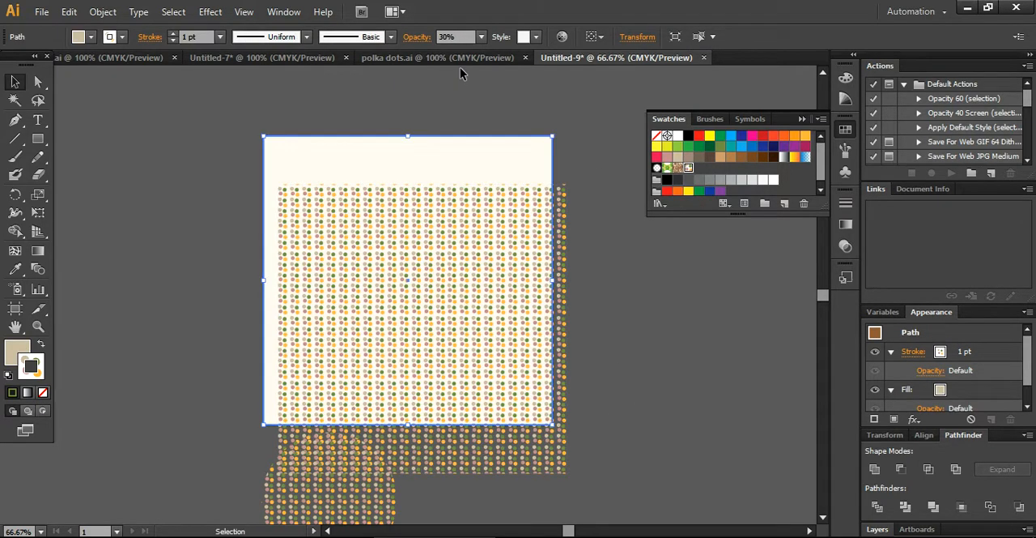
{"action": "left_click", "coordinate": [481, 37]}
{"action": "left_click", "coordinate": [502, 218]}
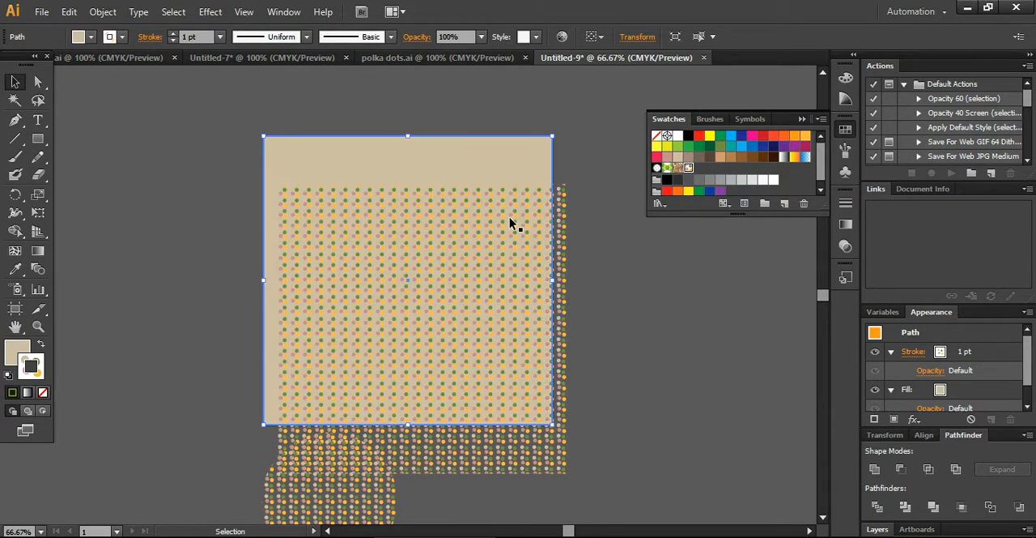
{"action": "left_click_drag", "start_coordinate": [492, 268], "coordinate": [473, 280]}
{"action": "left_click", "coordinate": [643, 356]}
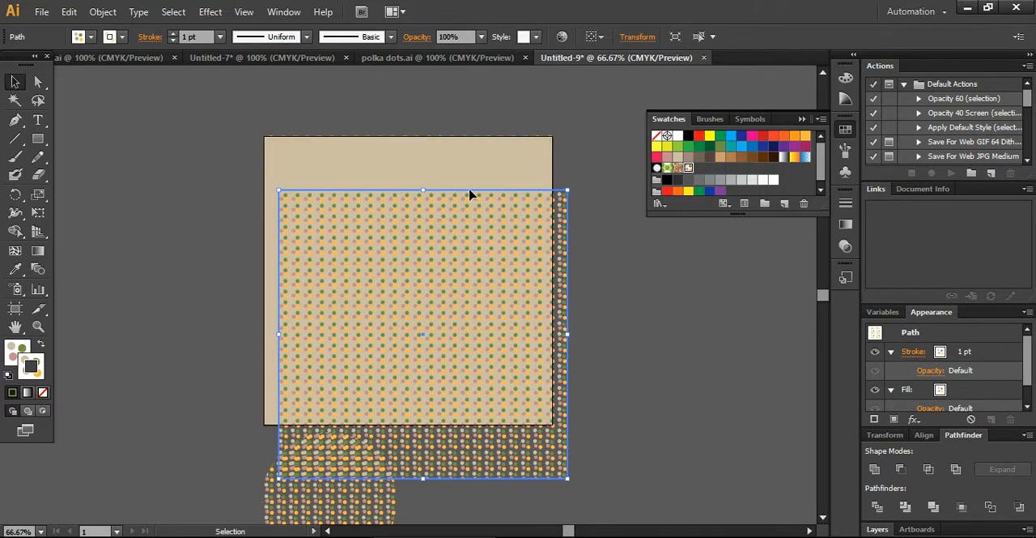
Step: Set the beige background's opacity to 40% and realign the pattern rectangle with the artboard
{"action": "left_click", "coordinate": [465, 165]}
{"action": "left_click", "coordinate": [481, 37]}
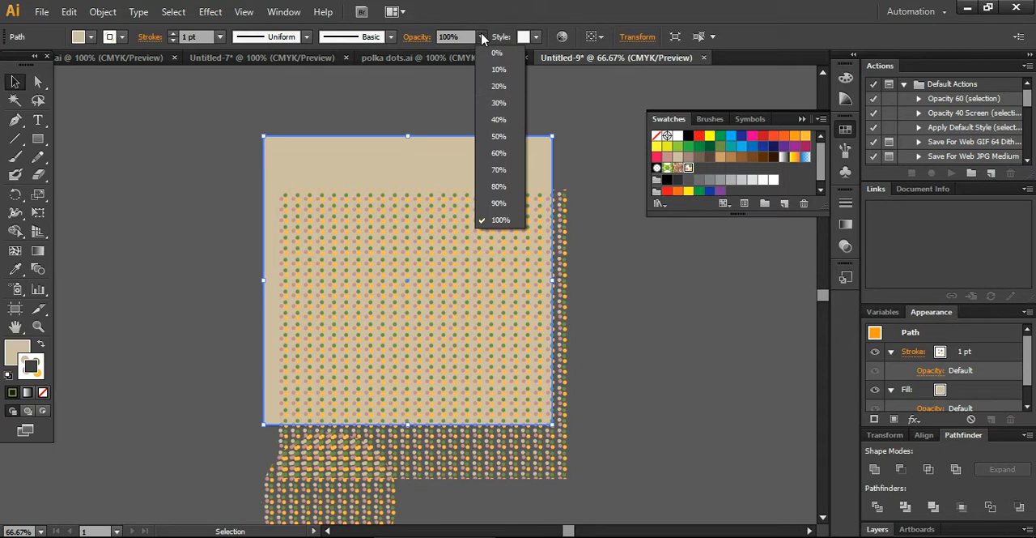
{"action": "left_click", "coordinate": [498, 119]}
{"action": "left_click", "coordinate": [604, 255]}
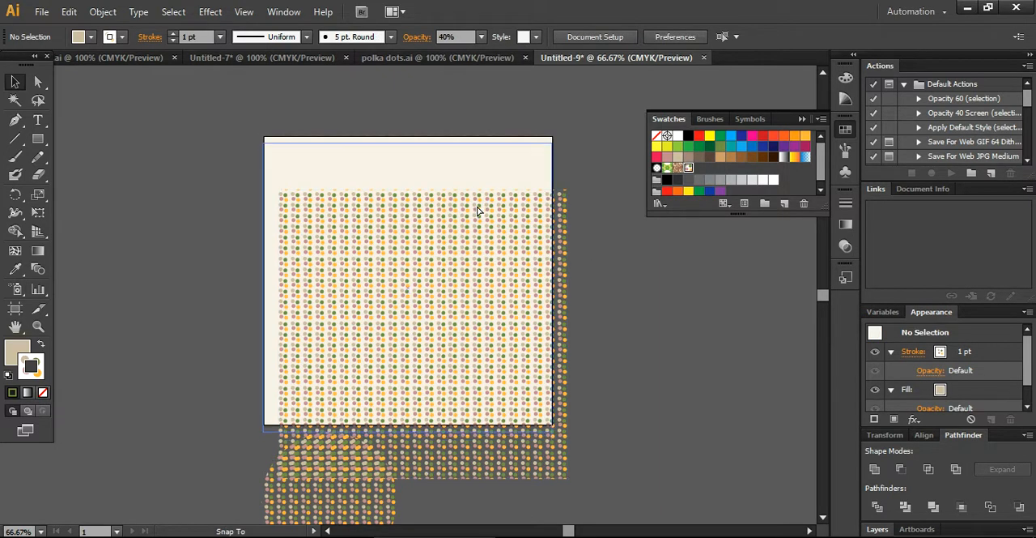
{"action": "key", "text": "ctrl+z"}
{"action": "key", "text": "ctrl+z"}
{"action": "left_click", "coordinate": [656, 358]}
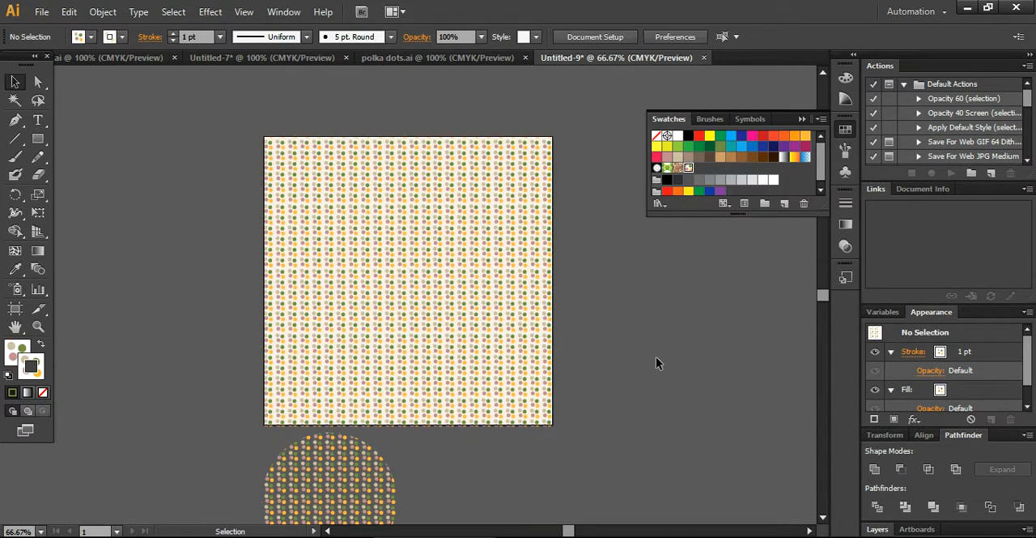
Step: Paint a freeform closed shape with the pattern fill beside the circle, below the artboard, using the Paintbrush tool
{"action": "left_click_drag", "start_coordinate": [824, 301], "coordinate": [824, 308]}
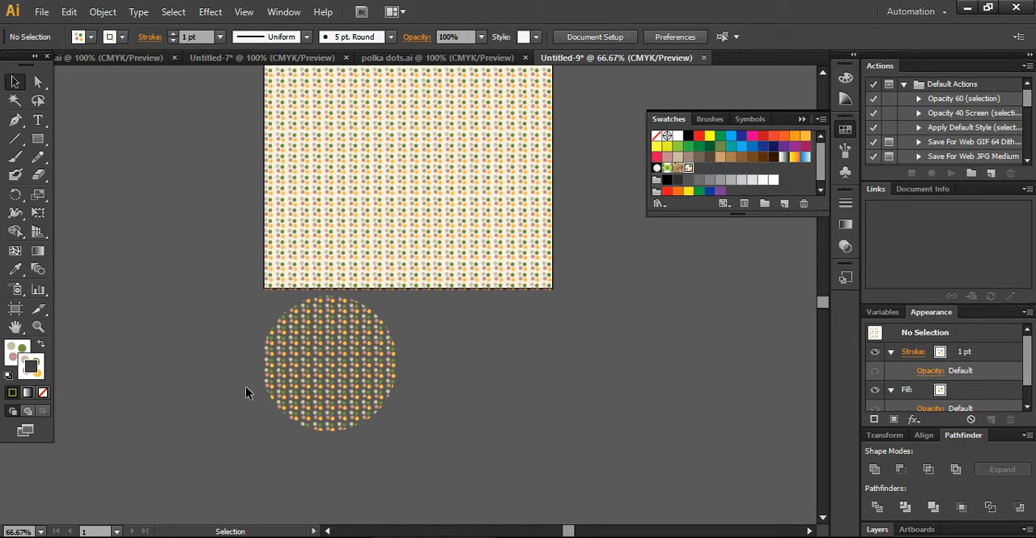
{"action": "left_click", "coordinate": [15, 159]}
{"action": "mouse_move", "coordinate": [429, 324]}
{"action": "left_mouse_down"}
{"action": "mouse_move", "coordinate": [478, 332]}
{"action": "mouse_move", "coordinate": [542, 315]}
{"action": "mouse_move", "coordinate": [605, 317]}
{"action": "mouse_move", "coordinate": [632, 339]}
{"action": "mouse_move", "coordinate": [722, 315]}
{"action": "mouse_move", "coordinate": [792, 408]}
{"action": "mouse_move", "coordinate": [740, 419]}
{"action": "mouse_move", "coordinate": [726, 407]}
{"action": "mouse_move", "coordinate": [647, 446]}
{"action": "mouse_move", "coordinate": [597, 435]}
{"action": "mouse_move", "coordinate": [597, 486]}
{"action": "mouse_move", "coordinate": [574, 447]}
{"action": "mouse_move", "coordinate": [551, 443]}
{"action": "mouse_move", "coordinate": [508, 498]}
{"action": "mouse_move", "coordinate": [495, 494]}
{"action": "mouse_move", "coordinate": [502, 445]}
{"action": "mouse_move", "coordinate": [437, 383]}
{"action": "mouse_move", "coordinate": [398, 312]}
{"action": "mouse_move", "coordinate": [404, 302]}
{"action": "mouse_move", "coordinate": [436, 324]}
{"action": "left_mouse_up"}
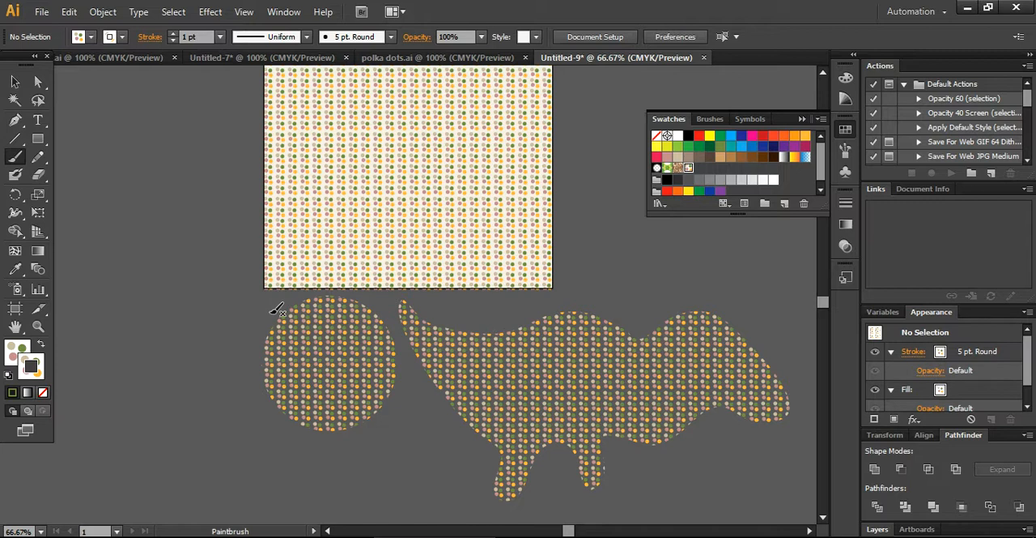
{"action": "left_click", "coordinate": [14, 81]}
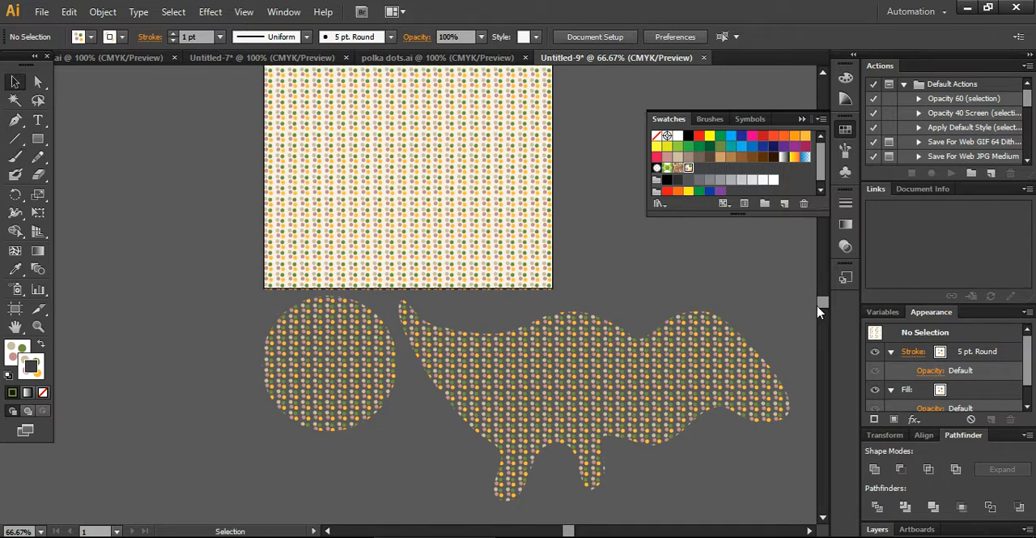
Step: Move the freeform pattern-filled shape slightly up and left so it touches the circle below the artboard, and deselect it
{"action": "scroll", "coordinate": [826, 304], "scroll_direction": "down", "scroll_amount": 1}
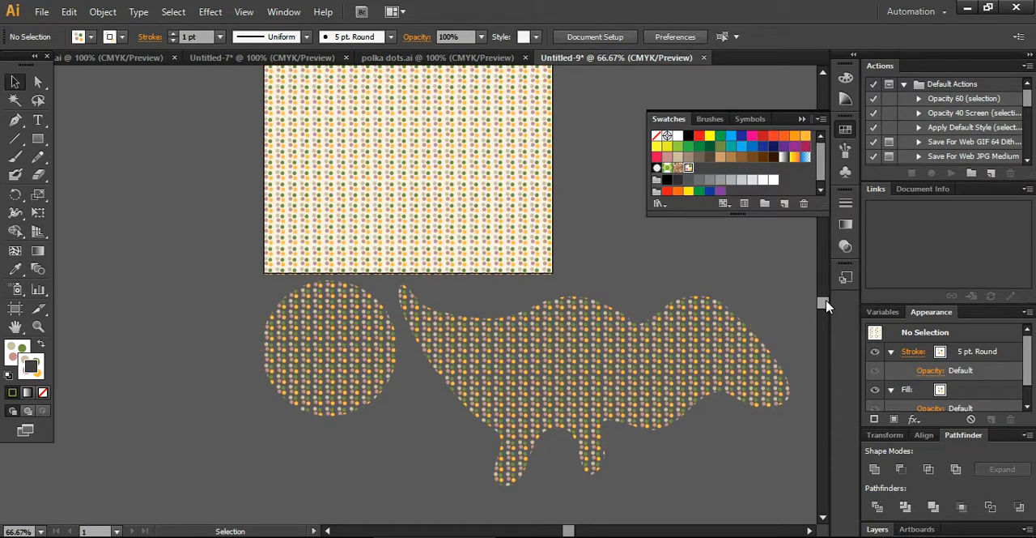
{"action": "scroll", "coordinate": [825, 304], "scroll_direction": "up", "scroll_amount": 2}
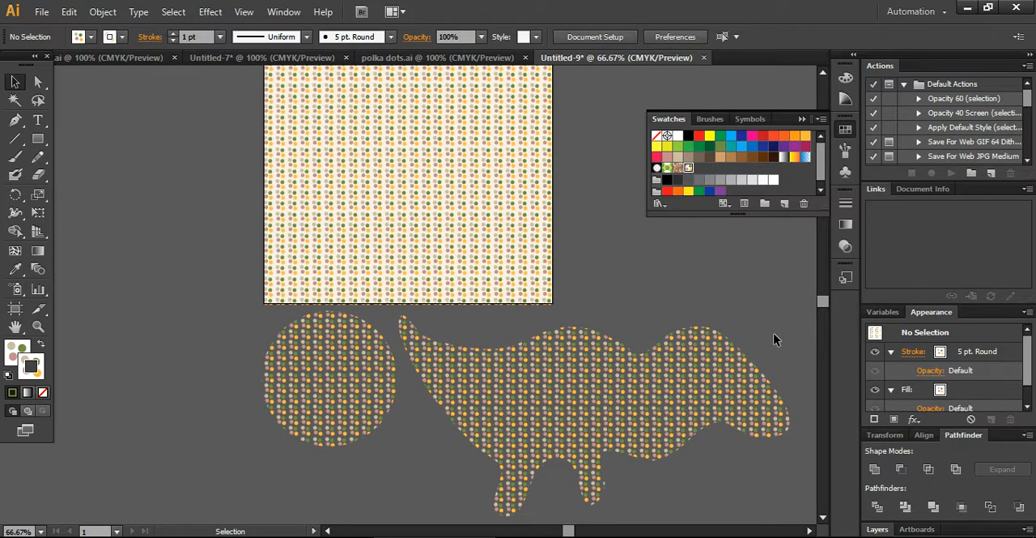
{"action": "left_click_drag", "start_coordinate": [701, 389], "coordinate": [678, 377]}
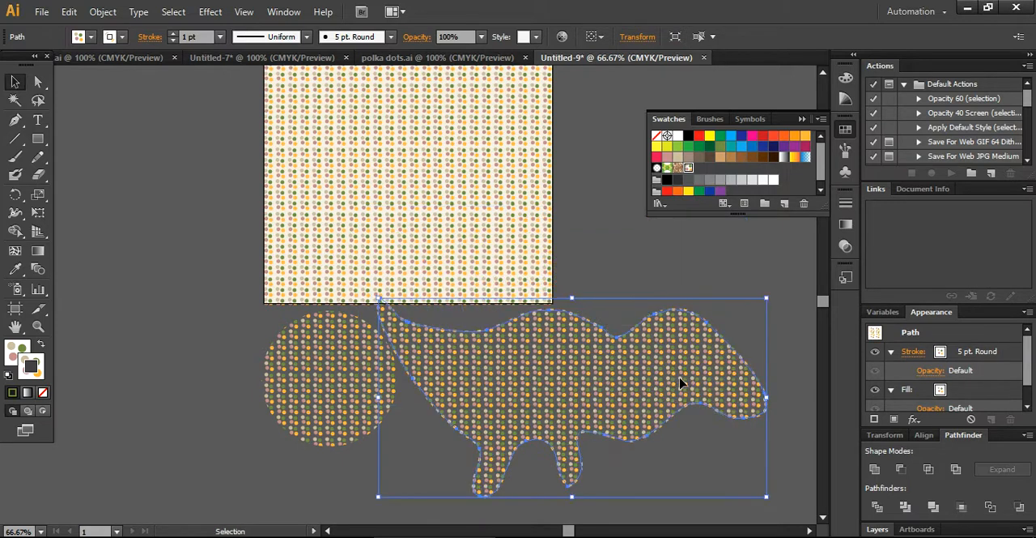
{"action": "left_click", "coordinate": [799, 415]}
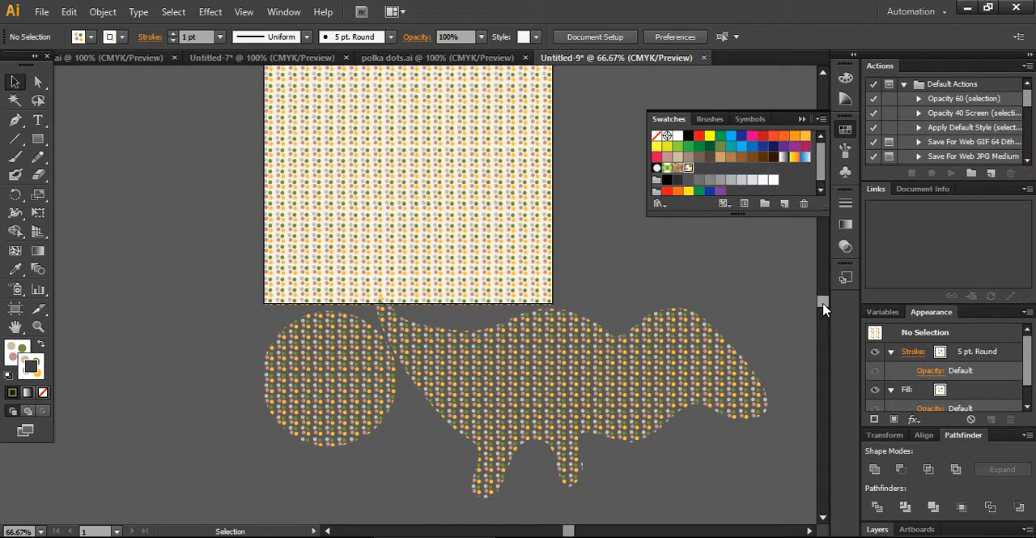
{"action": "scroll", "coordinate": [822, 305], "scroll_direction": "up", "scroll_amount": 2}
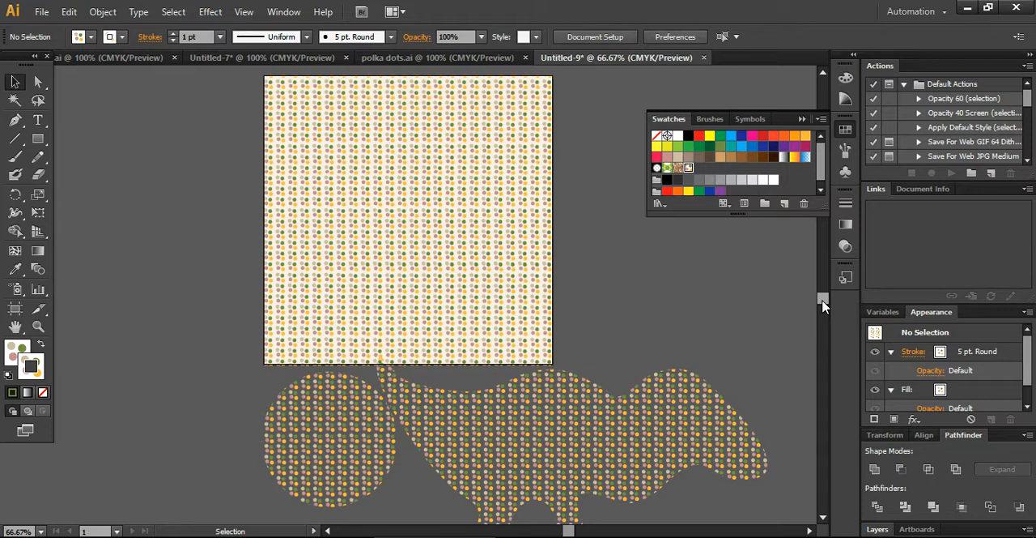
{"action": "scroll", "coordinate": [823, 304], "scroll_direction": "up", "scroll_amount": 1}
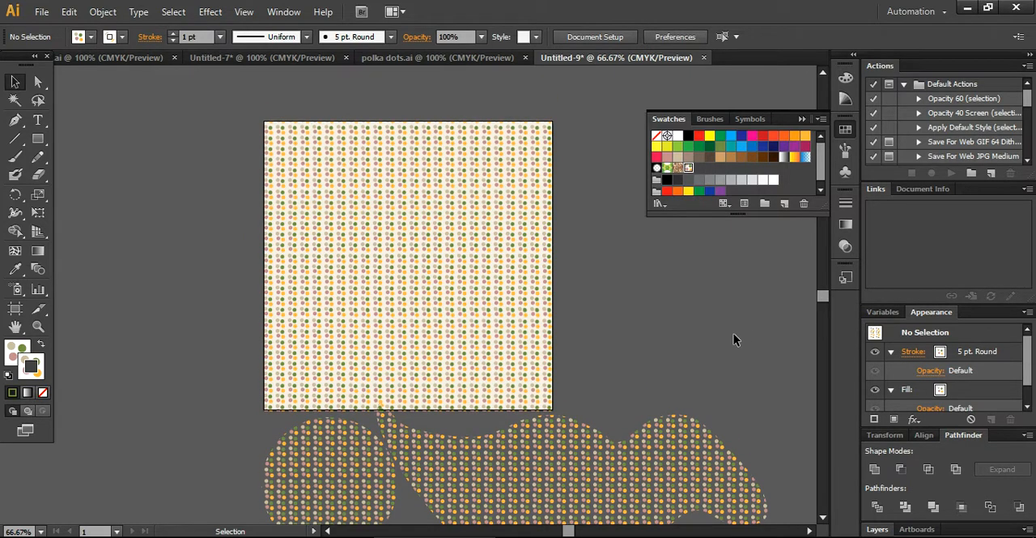